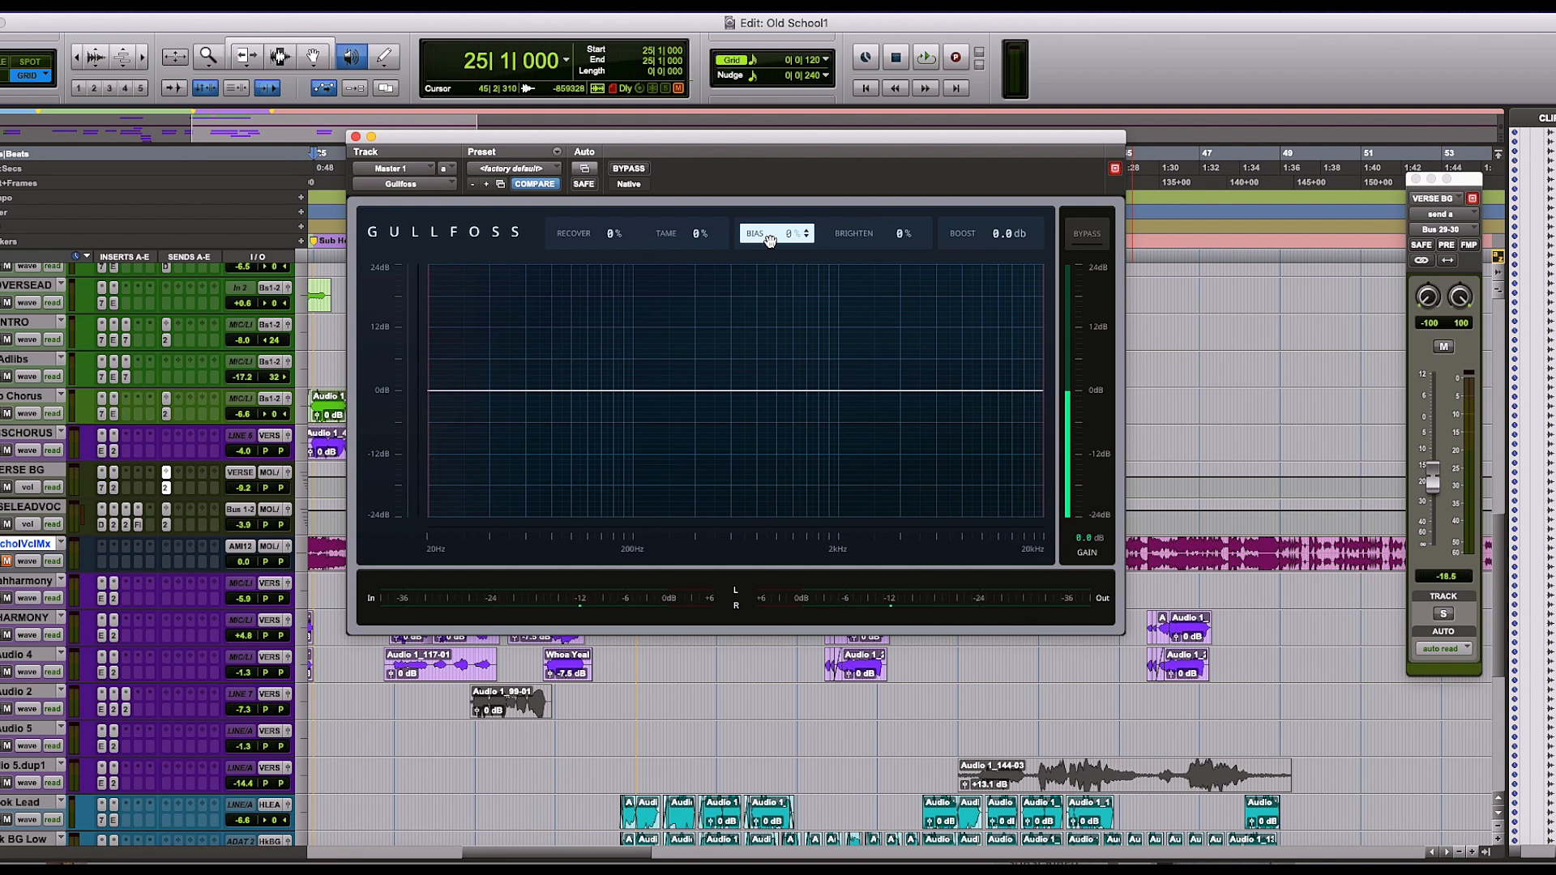
# Step: Try the Gullfoss Bias at 7% and at -6%, and return it to 0%
pyautogui.moveTo(778, 235); pyautogui.dragTo(778, 227)
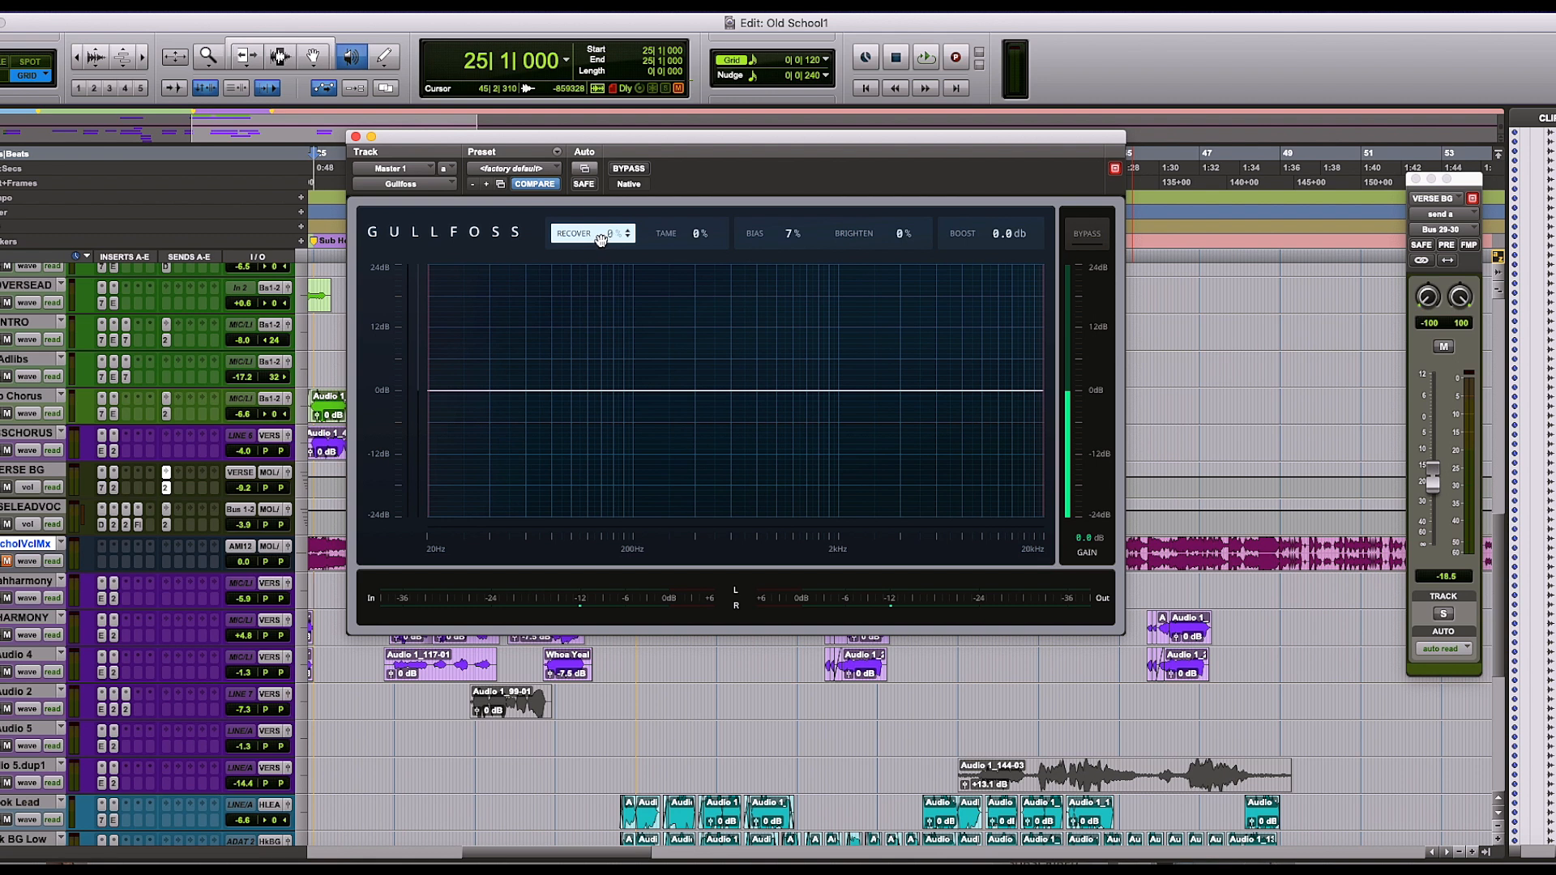
pyautogui.moveTo(755, 235); pyautogui.dragTo(755, 252)
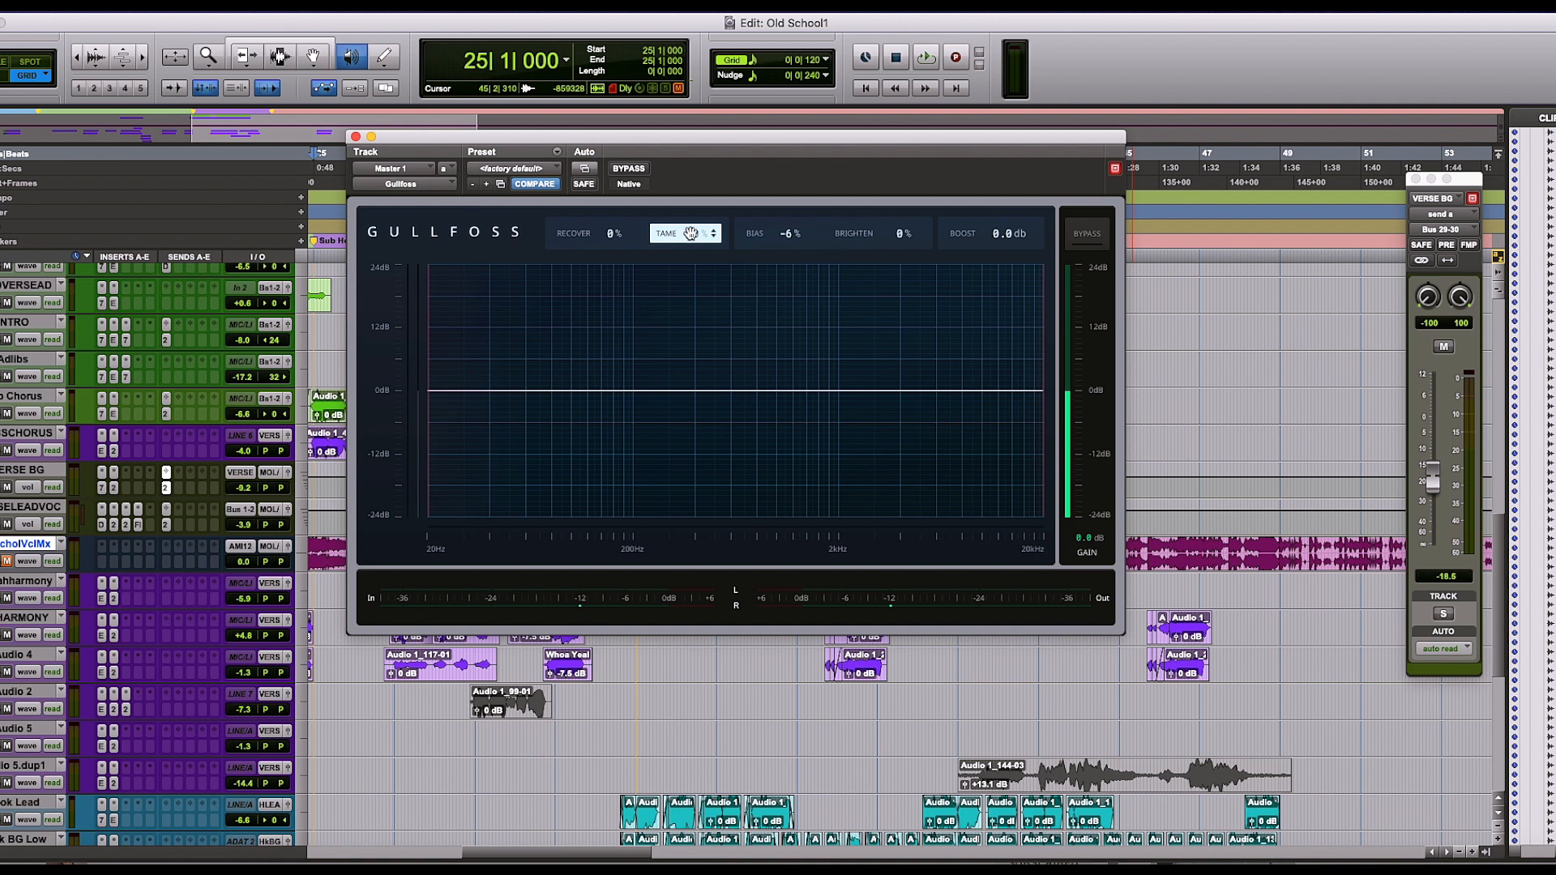
pyautogui.moveTo(754, 235); pyautogui.dragTo(754, 231)
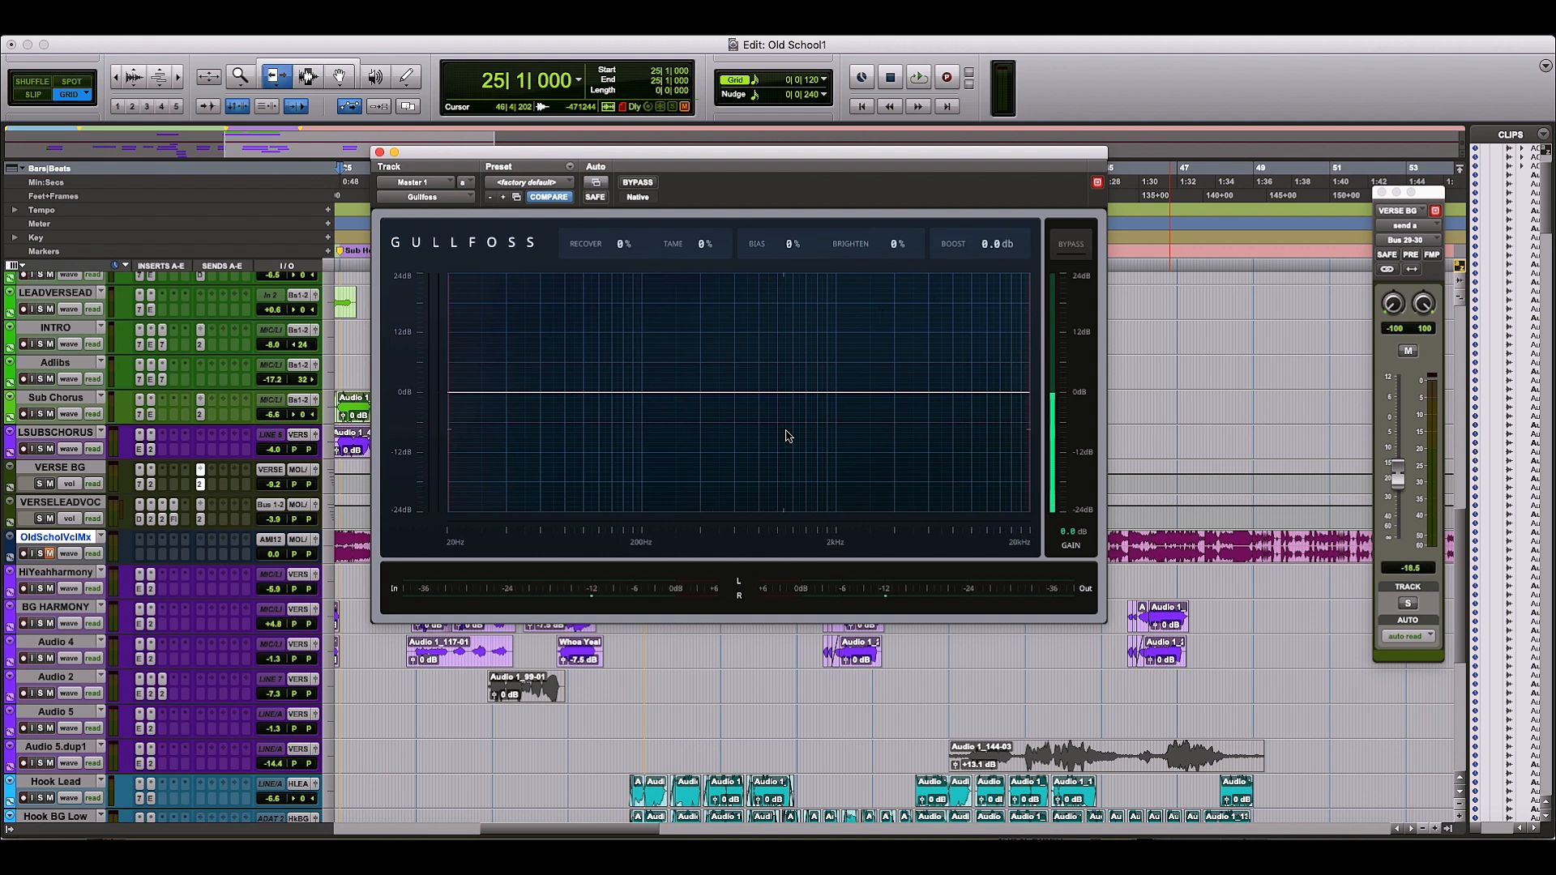
# Step: Try raising the Boost, lower it to -1.7 dB, and drag both frequency limits inward to narrow the processed range
pyautogui.moveTo(995, 243); pyautogui.dragTo(996, 233)
pyautogui.moveTo(990, 245); pyautogui.dragTo(990, 254)
pyautogui.moveTo(1029, 437); pyautogui.dragTo(875, 435)
pyautogui.moveTo(447, 445); pyautogui.dragTo(666, 452)
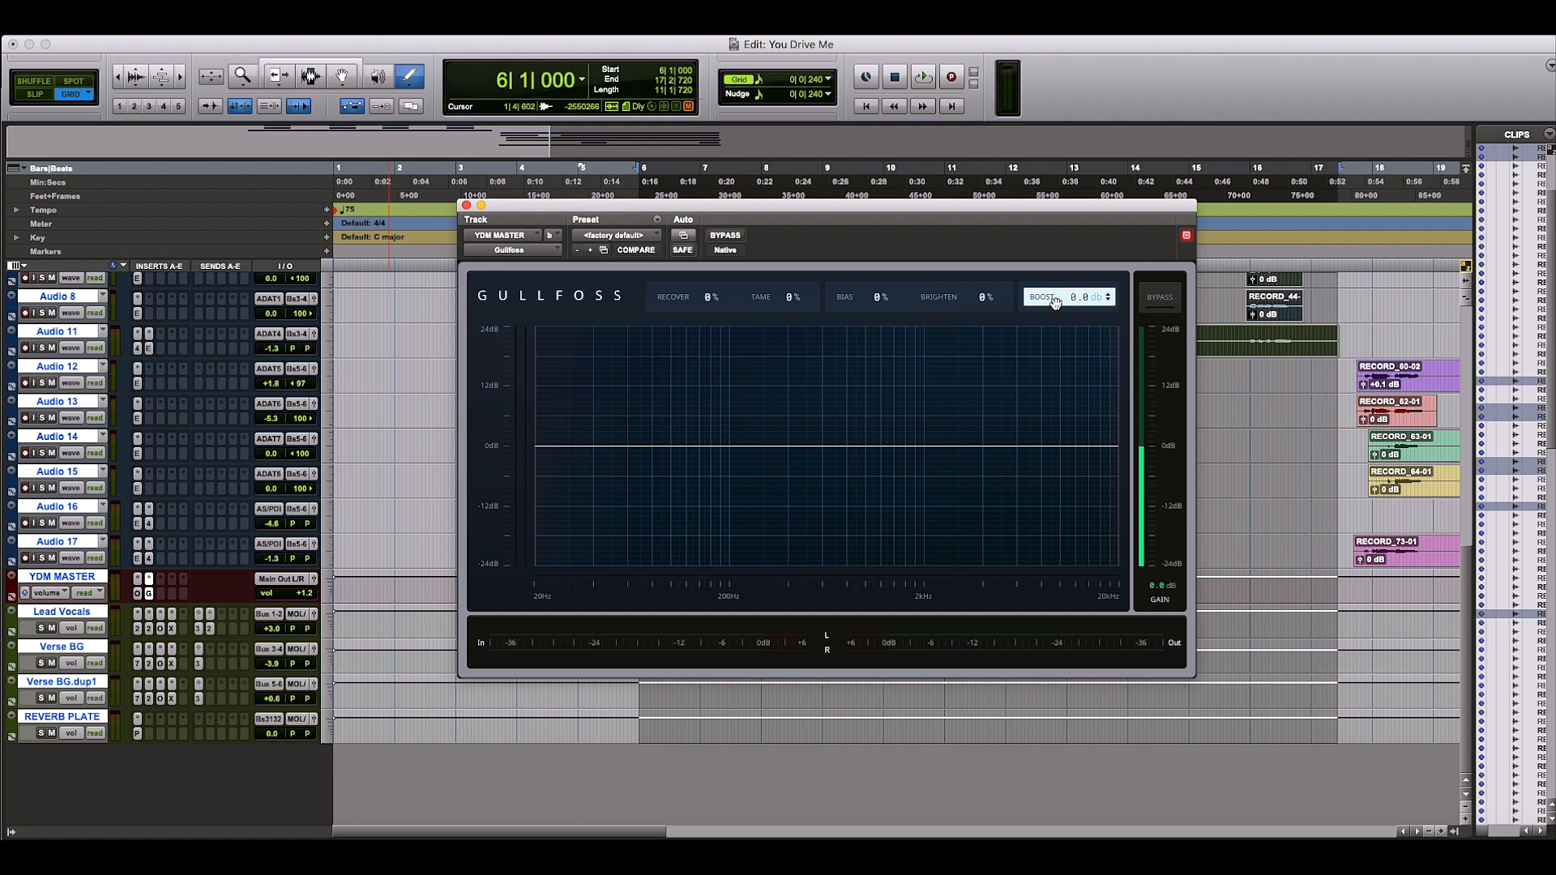
# Step: Set the Boost on the YDM MASTER Gullfoss to 0.1 dB and play the song with the plugin window moved aside
pyautogui.moveTo(1081, 297)
pyautogui.mouseDown()
pyautogui.moveTo(1081, 399)
pyautogui.moveTo(1081, 296)
pyautogui.mouseUp()
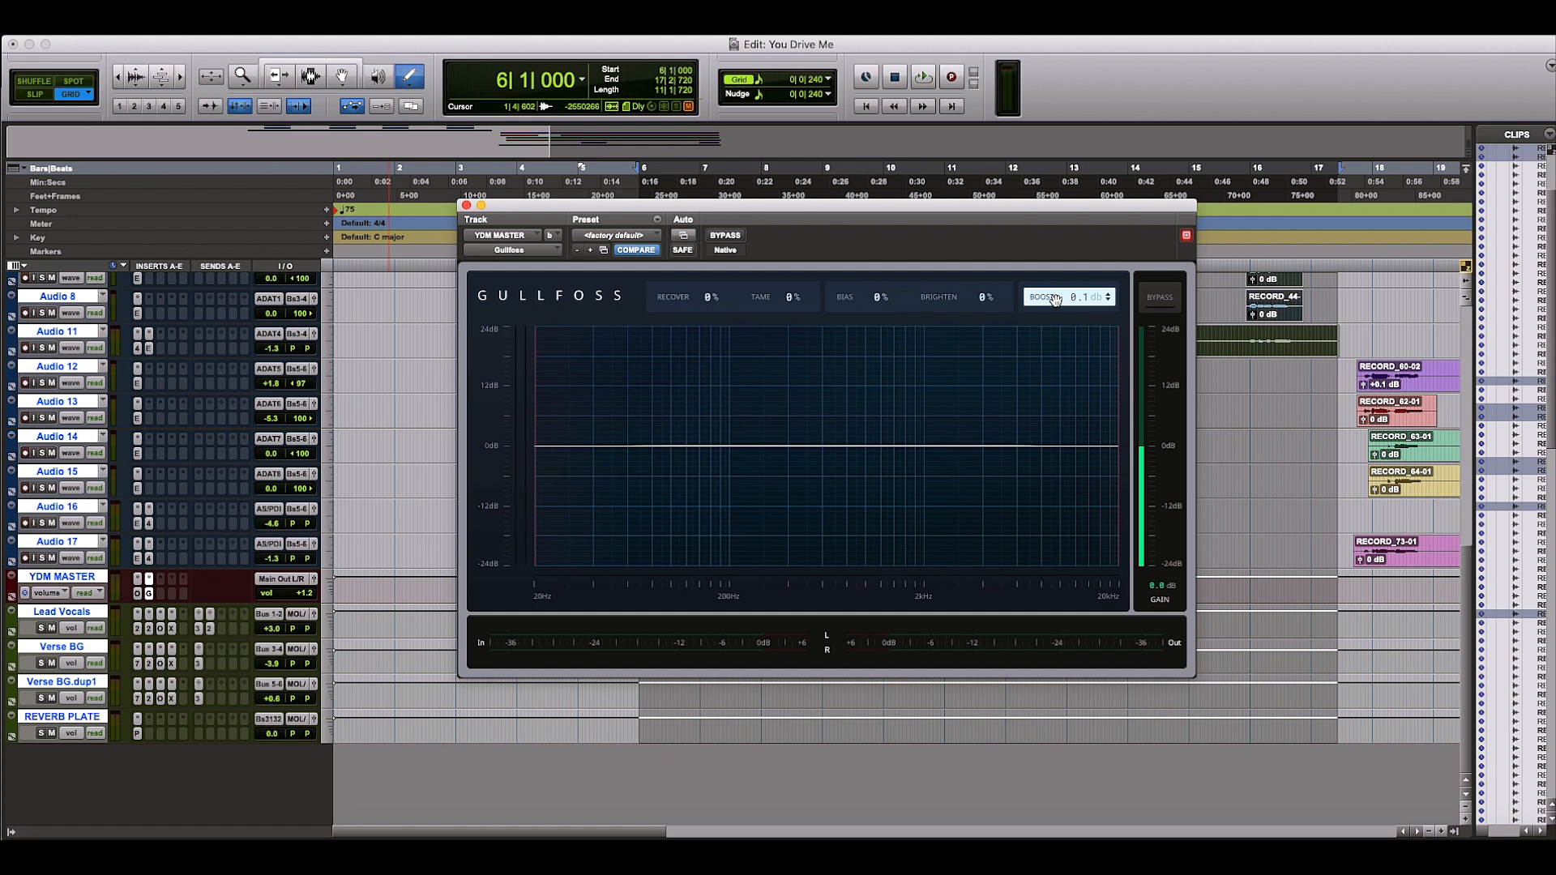
pyautogui.moveTo(719, 217); pyautogui.dragTo(1000, 319)
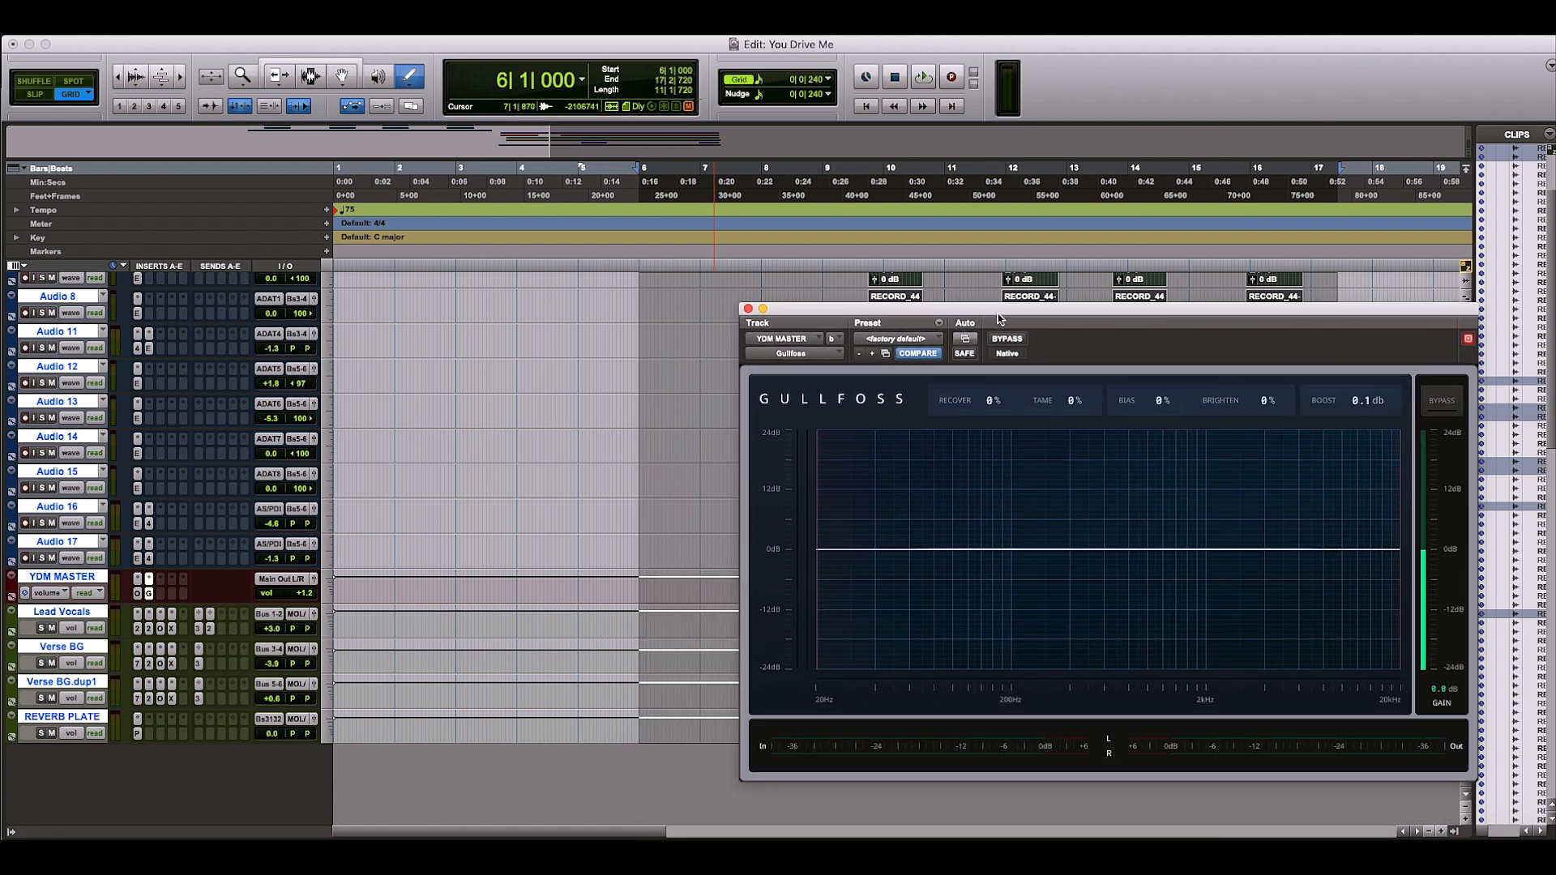
pyautogui.press('space')
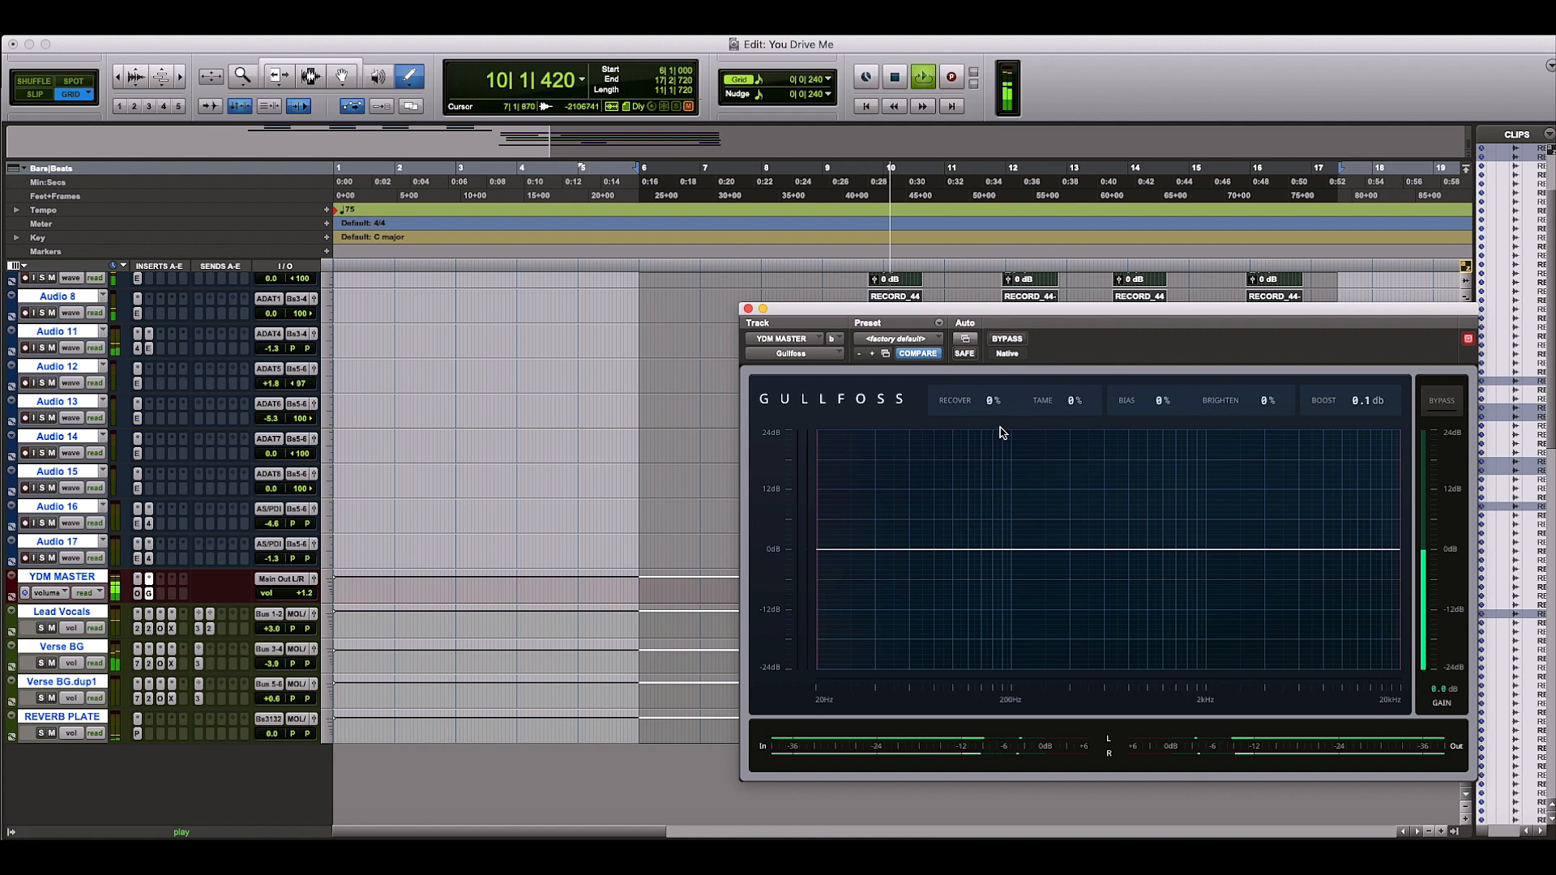
# Step: Try Recover at 2% and Tame at 200% during playback, returning both to 0%
pyautogui.moveTo(965, 401)
pyautogui.mouseDown()
pyautogui.moveTo(965, 218)
pyautogui.moveTo(965, 389)
pyautogui.mouseUp()
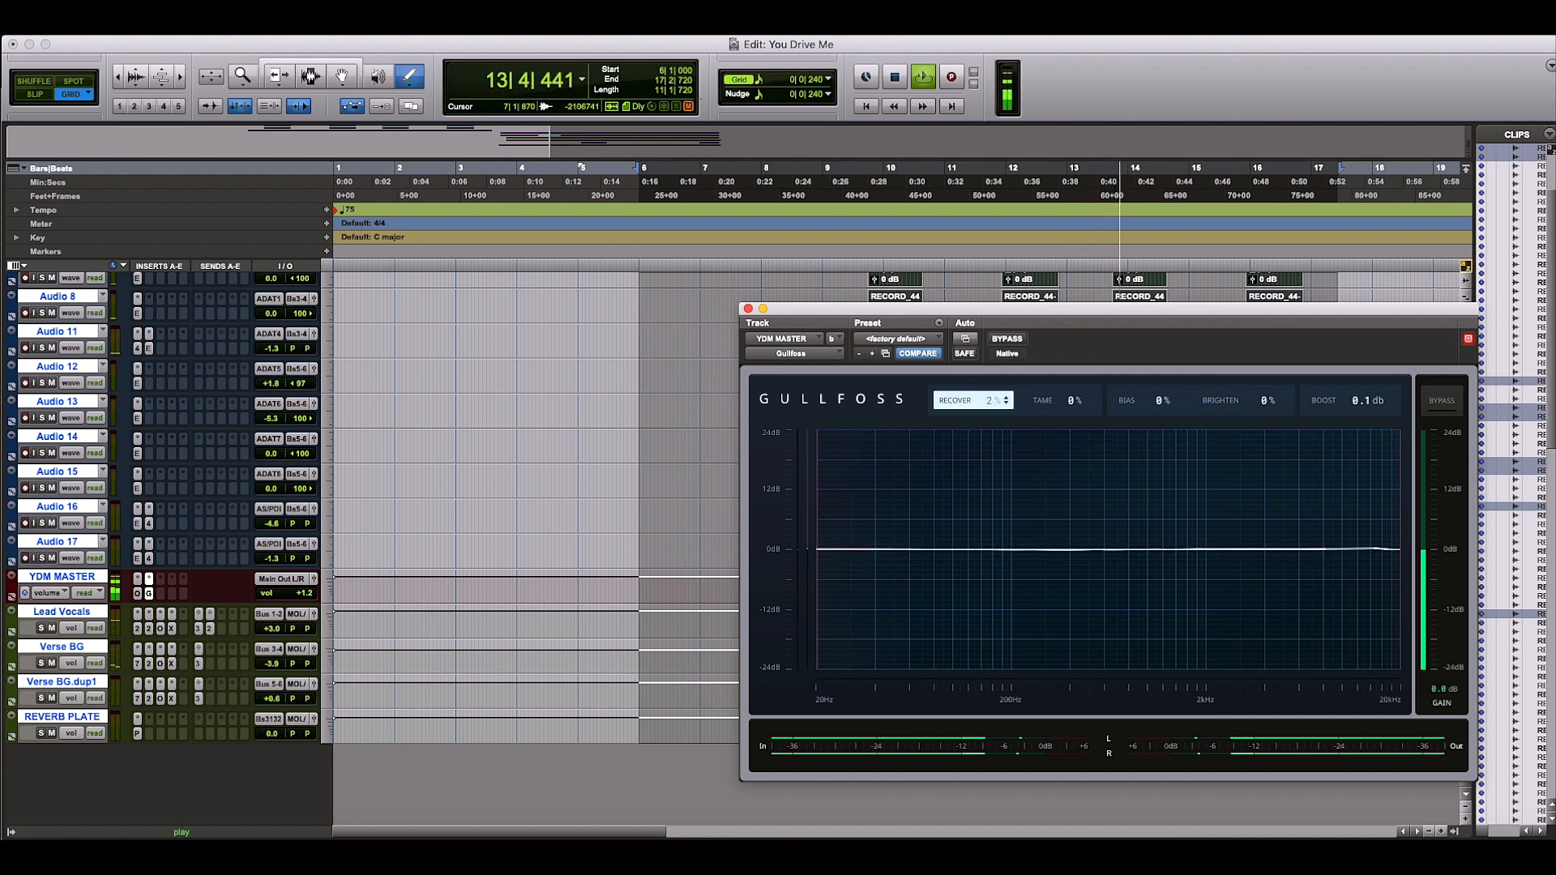
pyautogui.moveTo(1063, 400); pyautogui.dragTo(1063, 357)
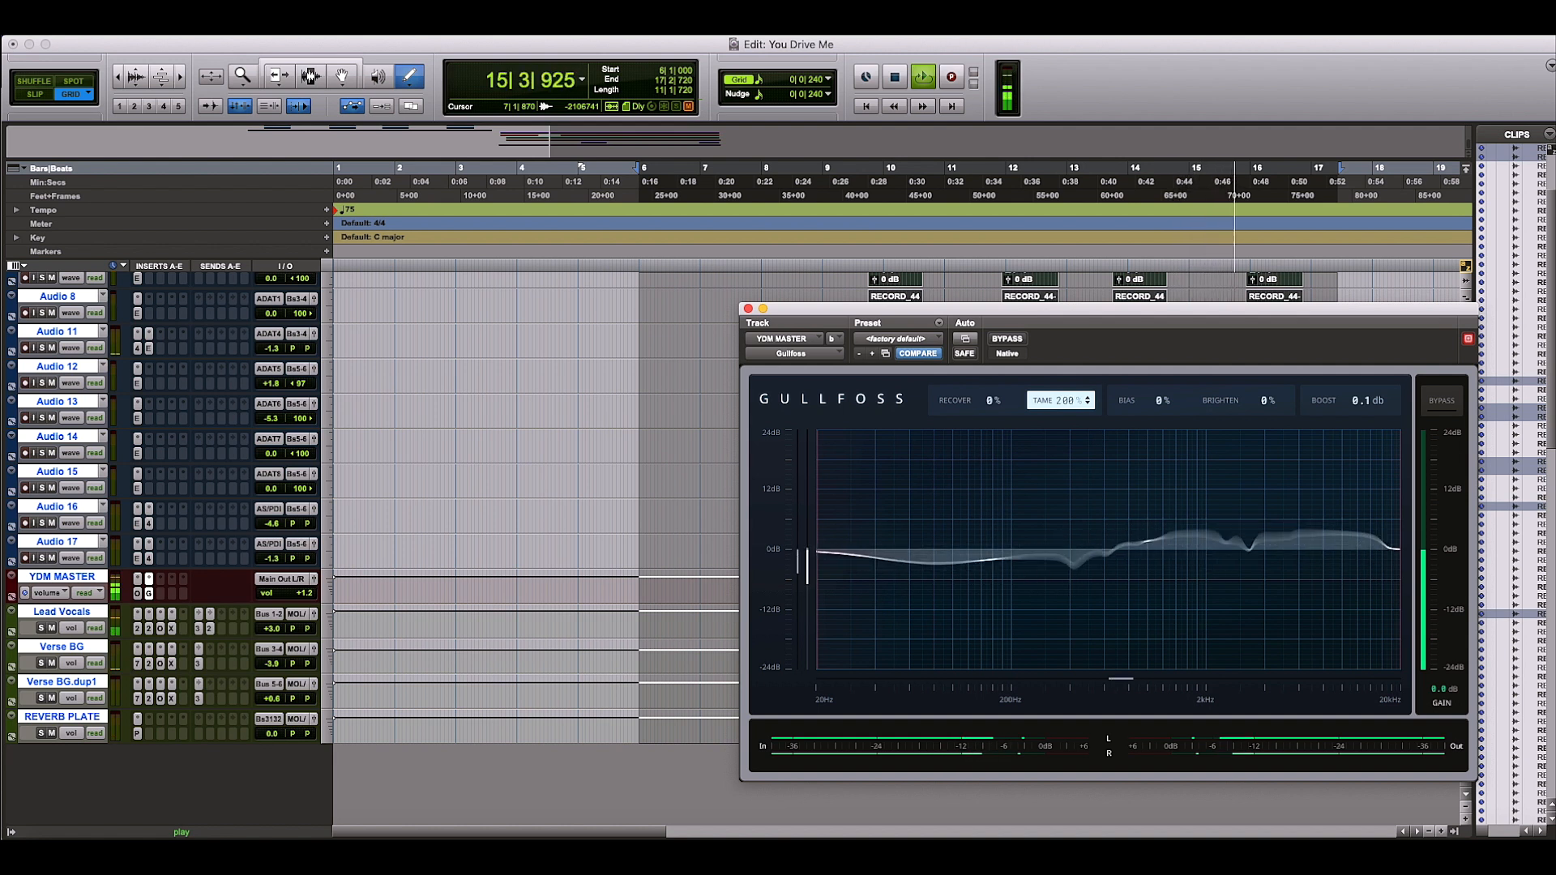
pyautogui.moveTo(1063, 401); pyautogui.dragTo(1064, 441)
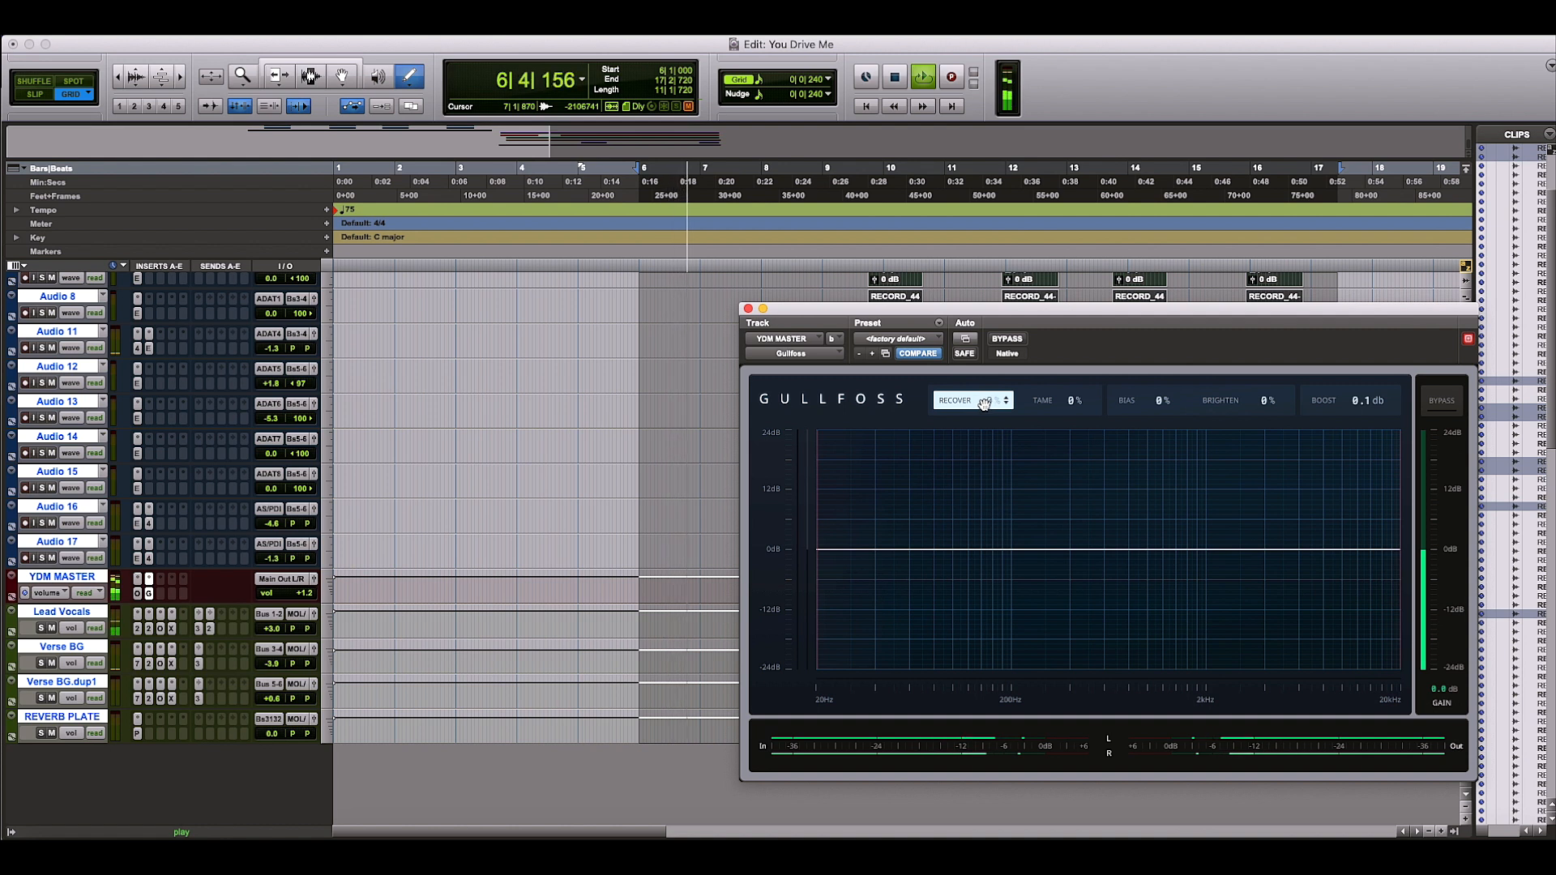
# Step: Try a strong Recover amount during playback, stop the transport and reset Recover to 0%
pyautogui.moveTo(983, 404); pyautogui.dragTo(983, 348)
pyautogui.press('space')
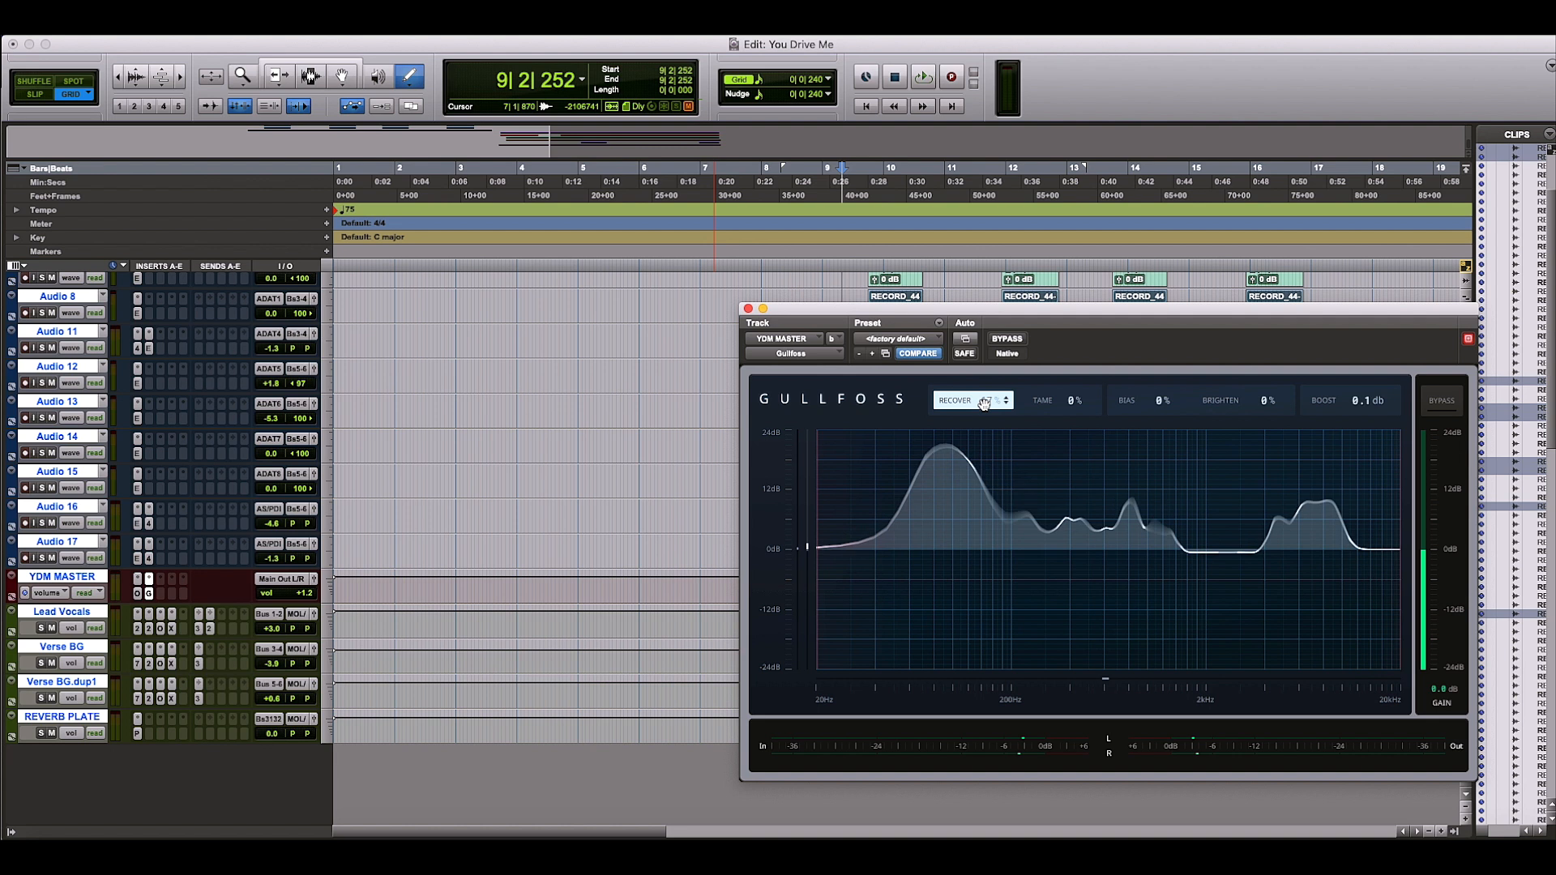
pyautogui.moveTo(984, 404); pyautogui.dragTo(984, 518)
pyautogui.moveTo(818, 516)
pyautogui.mouseDown()
pyautogui.moveTo(910, 515)
pyautogui.moveTo(808, 504)
pyautogui.mouseUp()
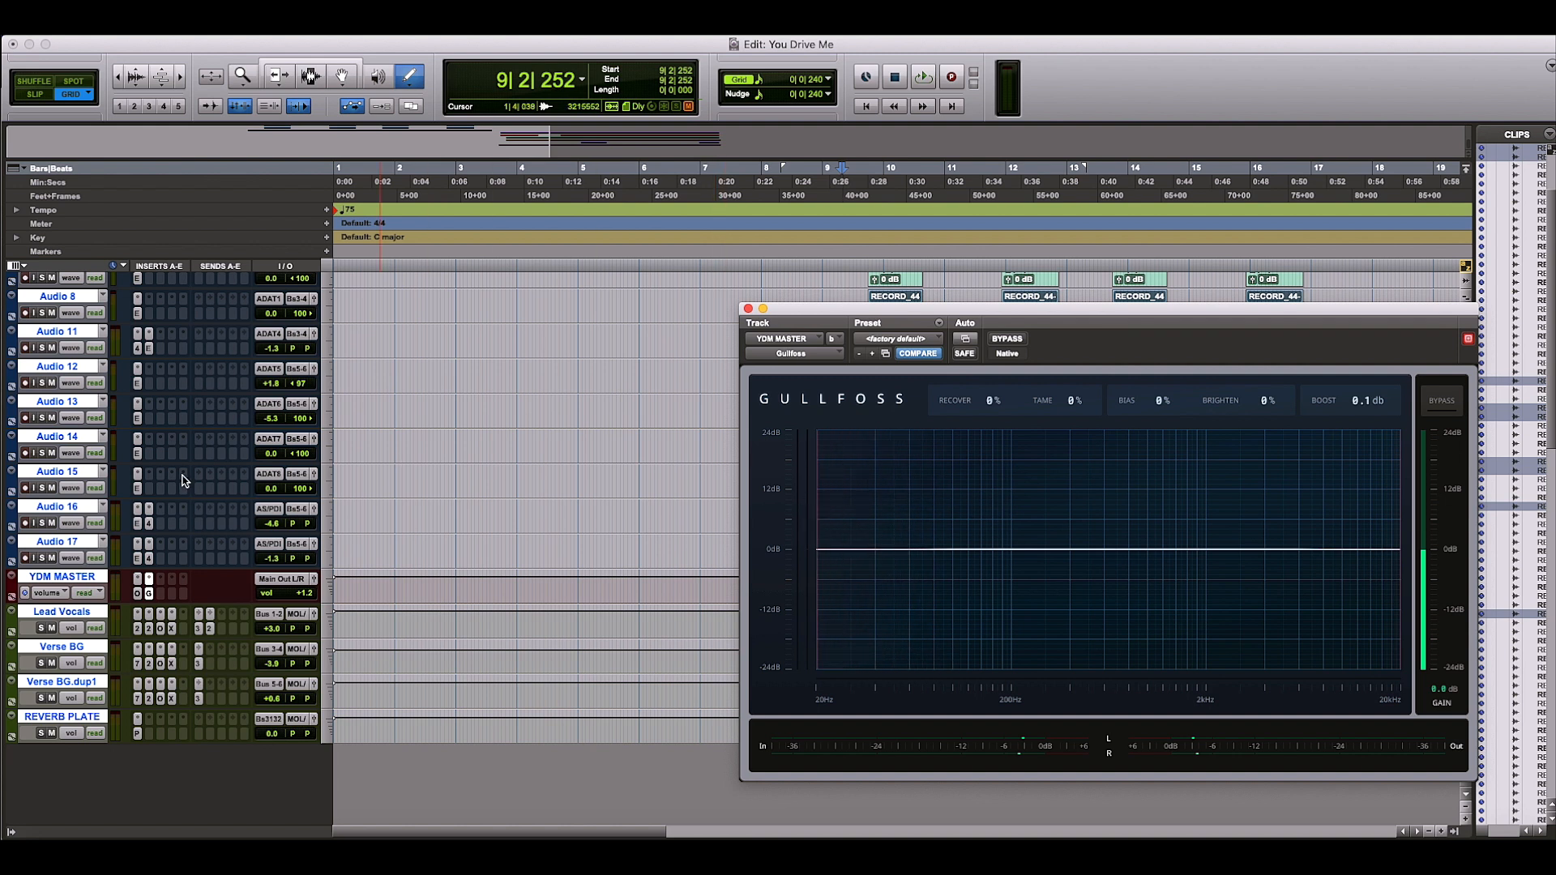
# Step: Open the UAD Oxide Tape insert on the YDM MASTER track and close its window
pyautogui.click(136, 595)
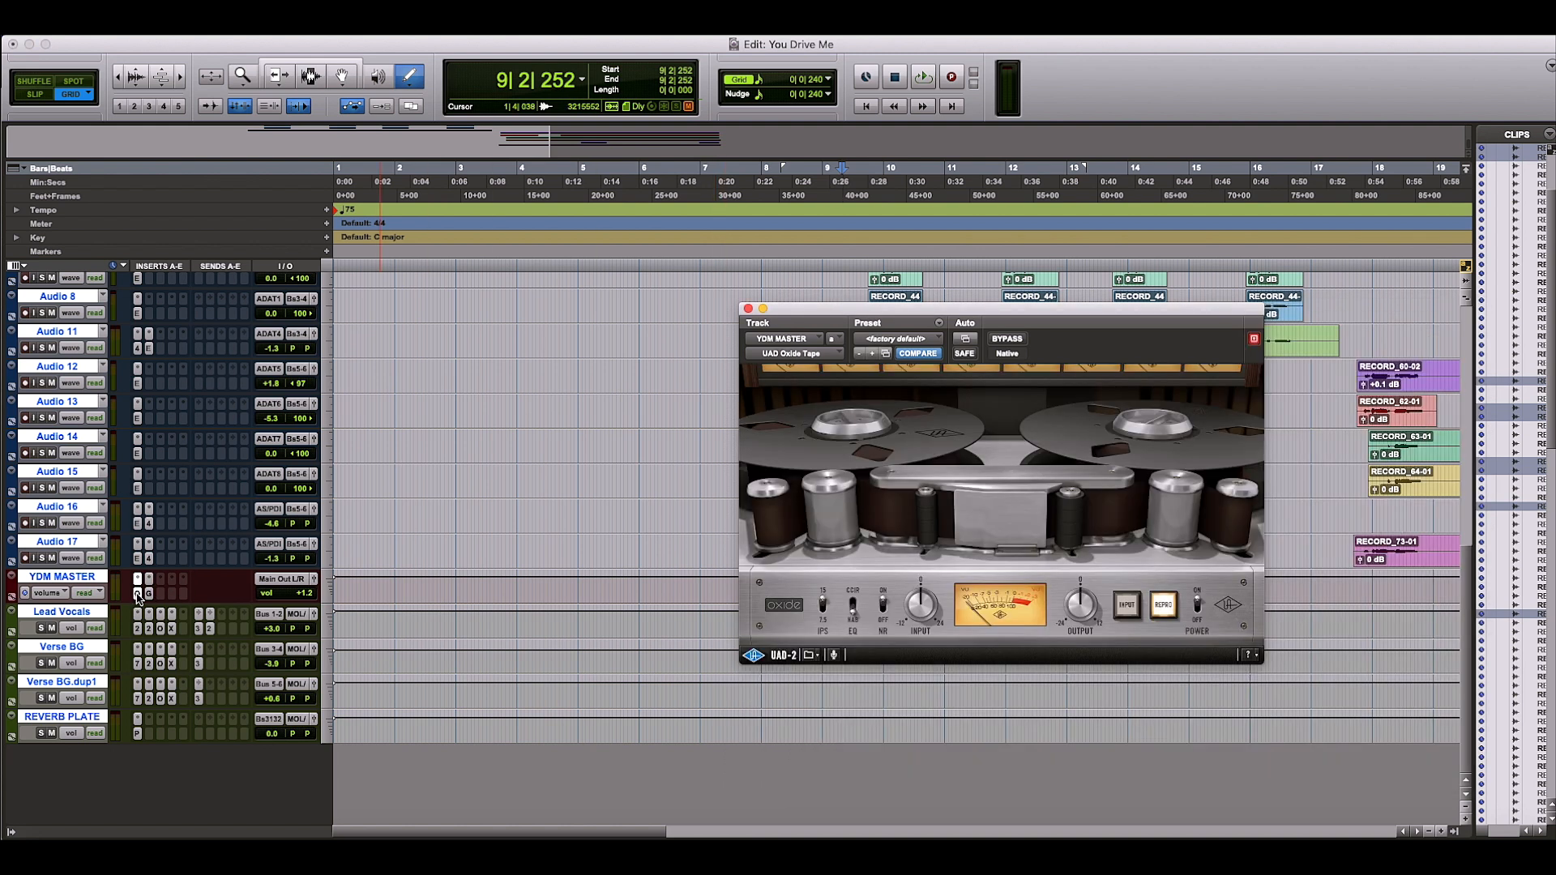
pyautogui.click(748, 309)
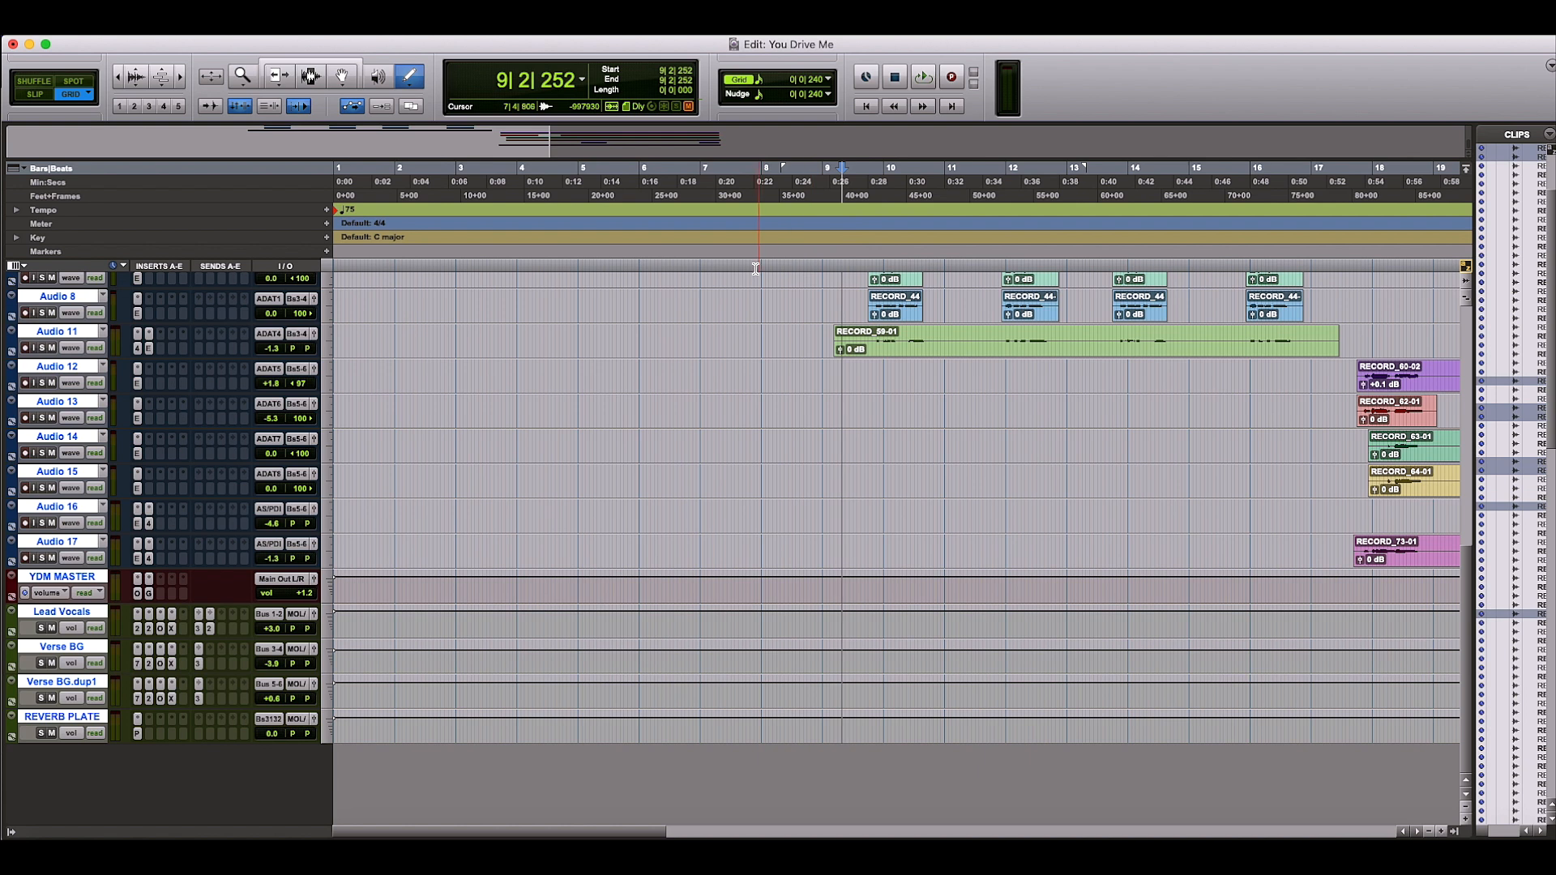
# Step: Select 7|4|240 to 18|3|720 across the tracks, play it, and reopen Gullfoss on YDM MASTER
pyautogui.moveTo(746, 267); pyautogui.dragTo(1415, 221)
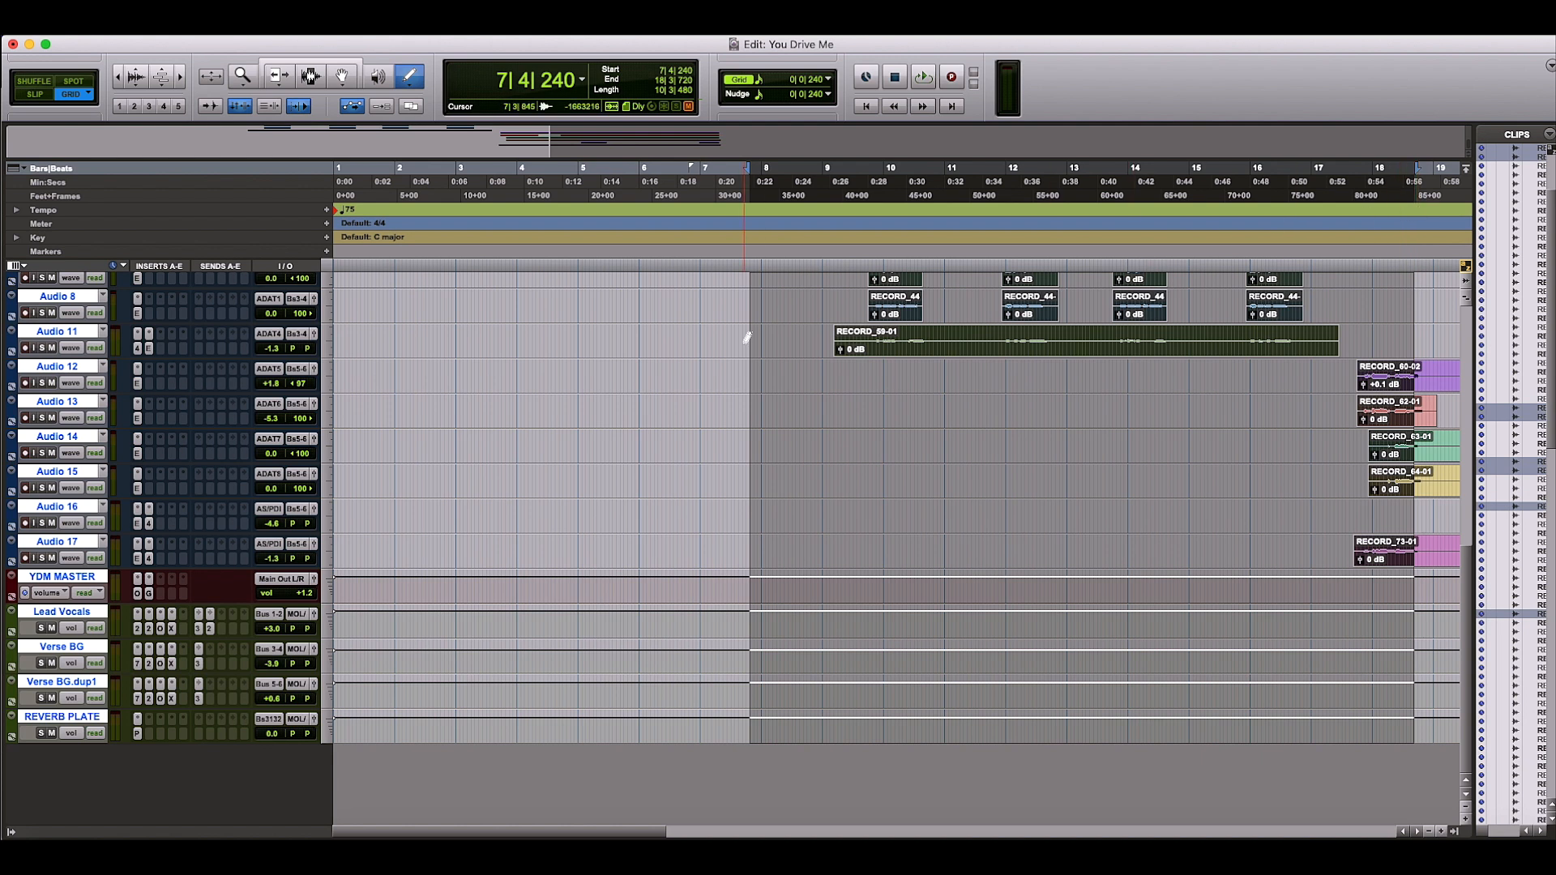
pyautogui.press('space')
pyautogui.click(150, 593)
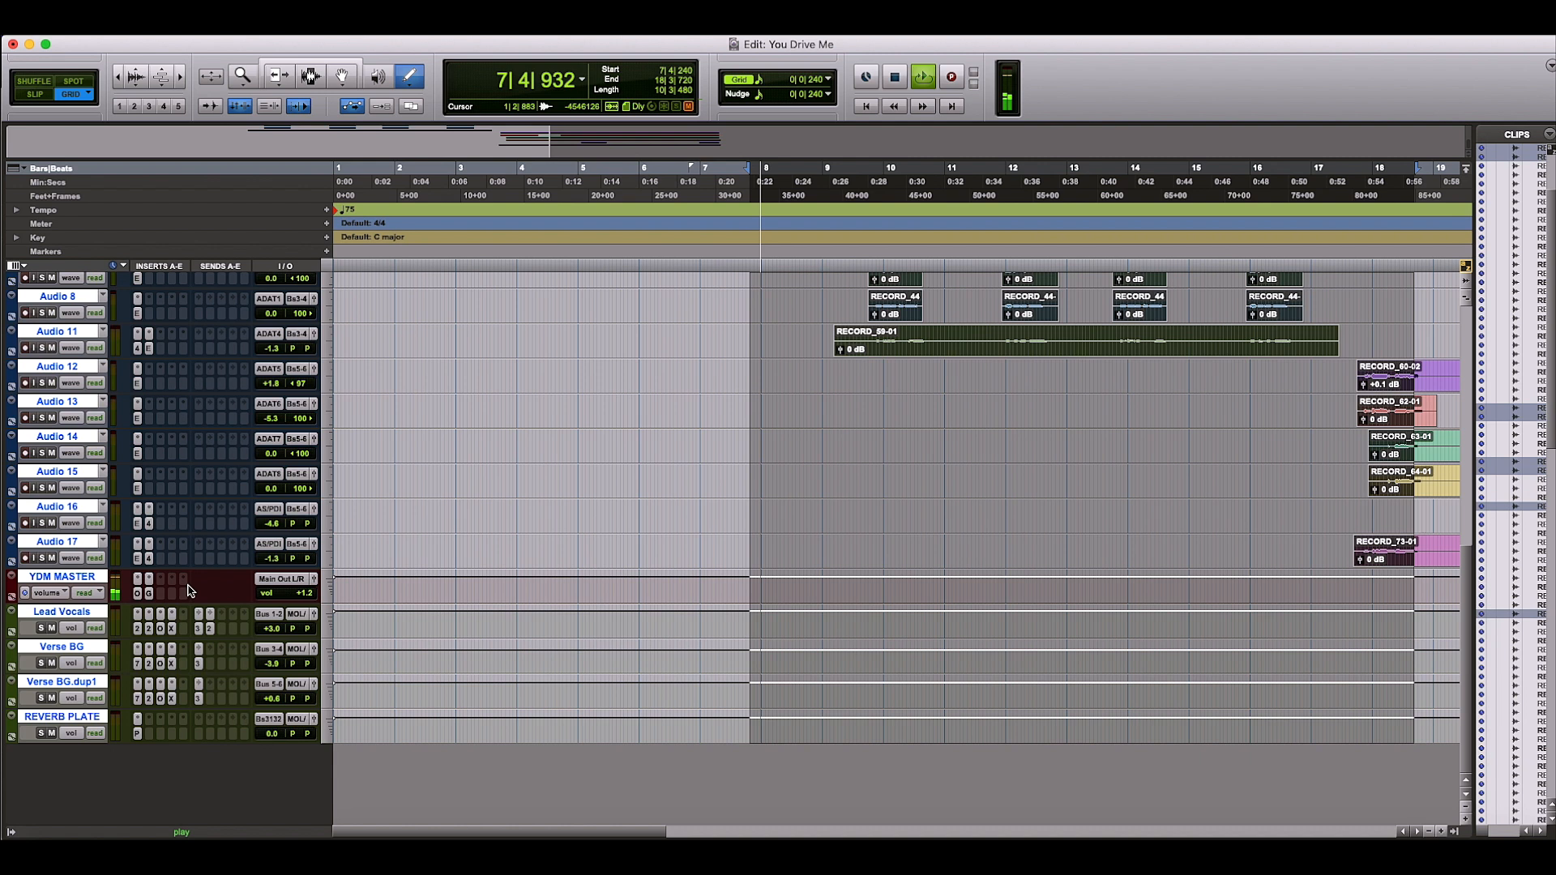
# Step: Try Recover at 200%, set it to 92%, and raise the low frequency limit to just below 200 Hz
pyautogui.moveTo(983, 400); pyautogui.dragTo(982, 238)
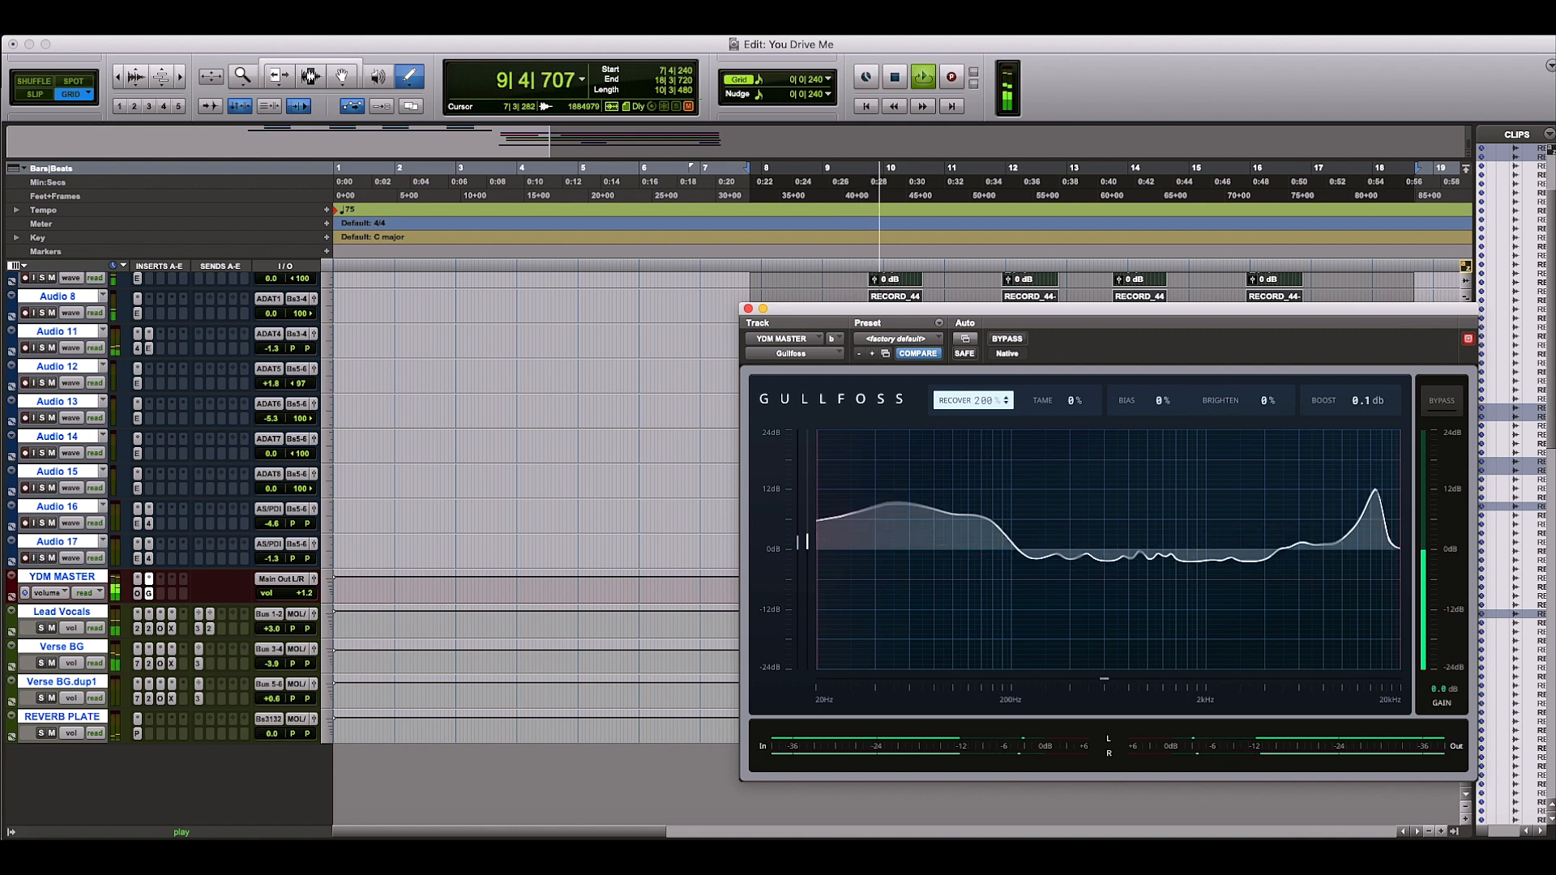
pyautogui.moveTo(982, 400); pyautogui.dragTo(982, 488)
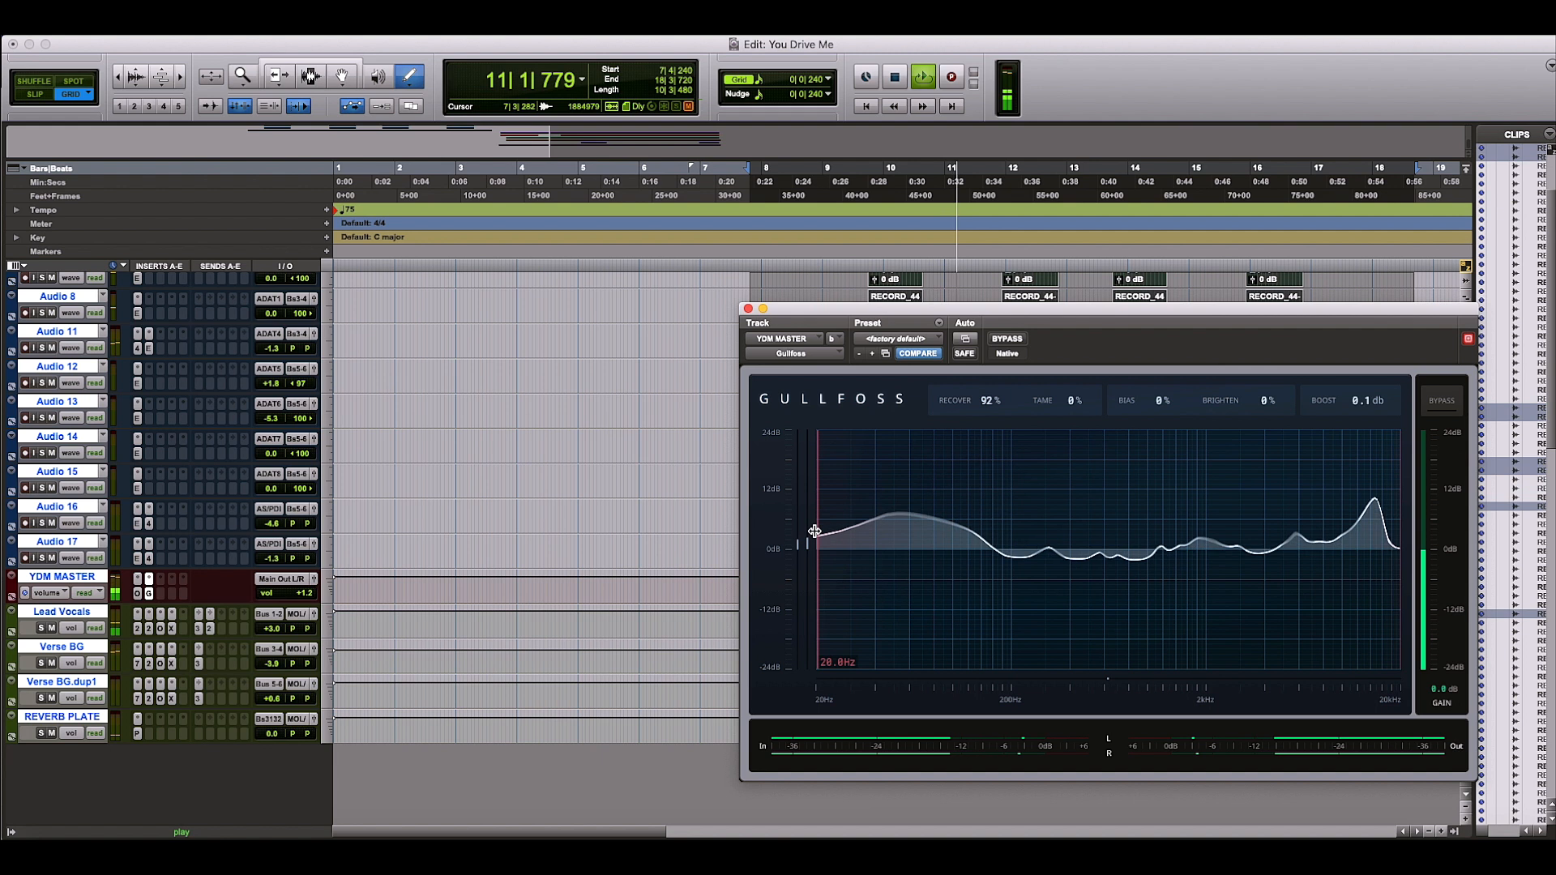
pyautogui.moveTo(818, 551)
pyautogui.mouseDown()
pyautogui.moveTo(912, 535)
pyautogui.moveTo(958, 503)
pyautogui.moveTo(962, 462)
pyautogui.moveTo(1021, 507)
pyautogui.moveTo(988, 507)
pyautogui.mouseUp()
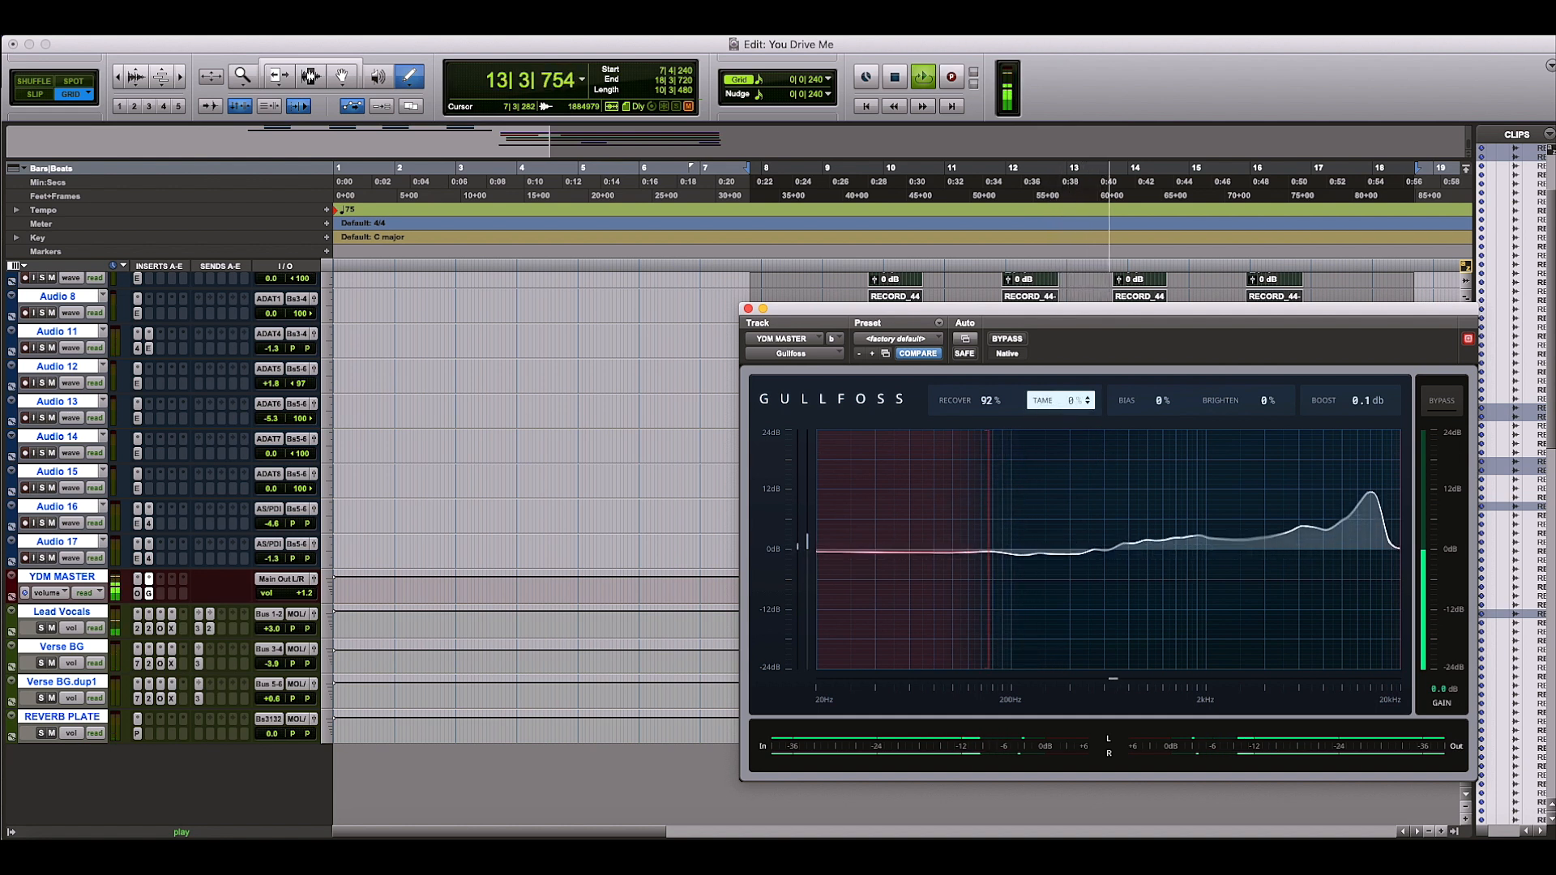
# Step: Try raising Tame during playback, return it to 0%, and stop the transport
pyautogui.moveTo(1071, 400); pyautogui.dragTo(1070, 346)
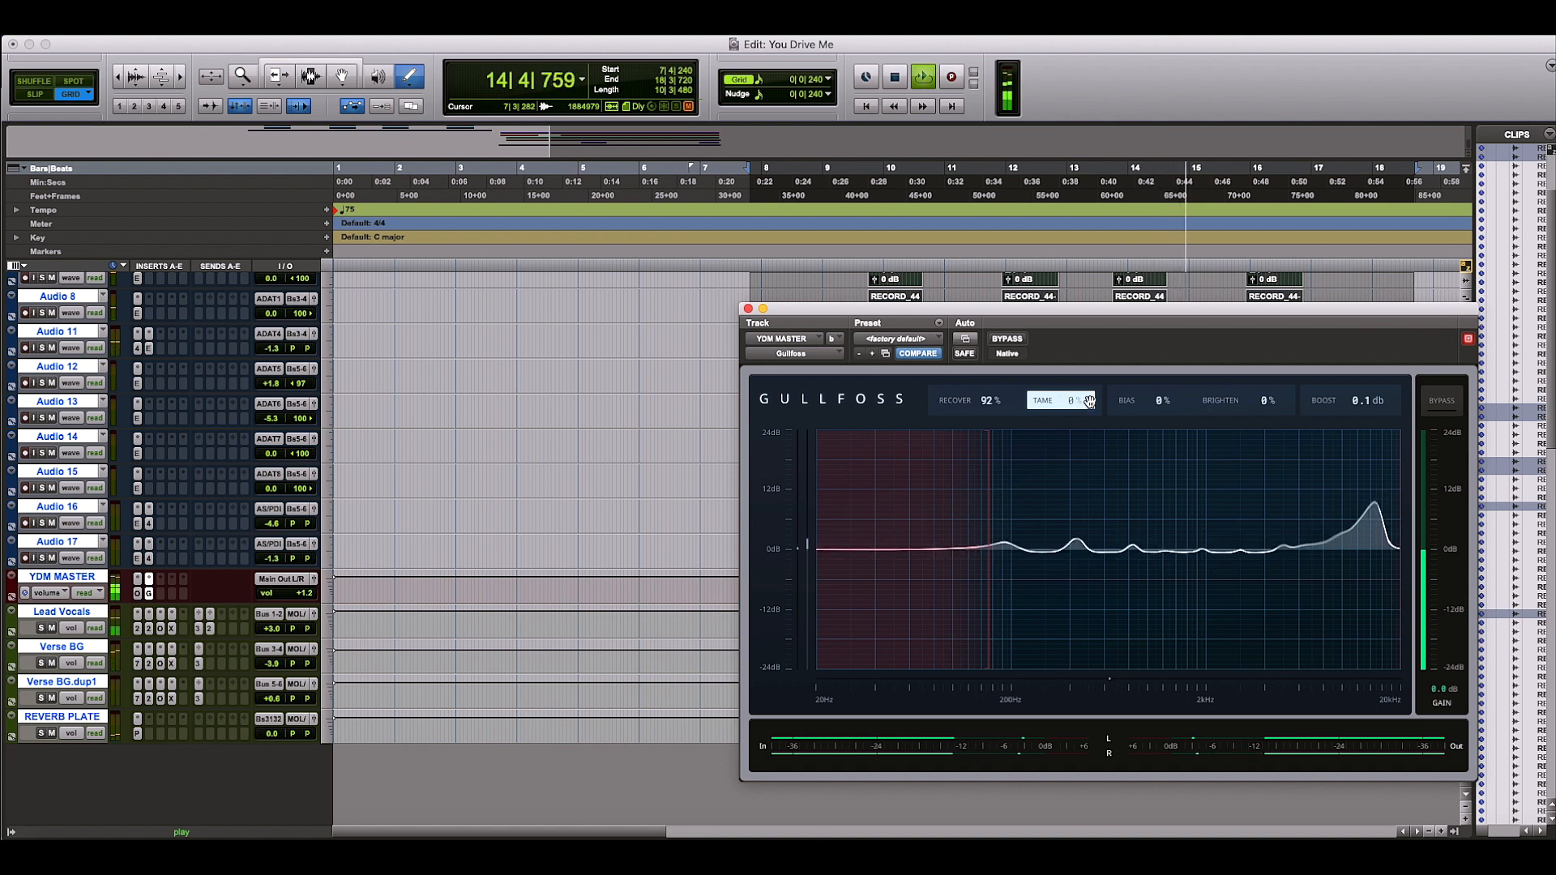
pyautogui.press('space')
# Step: Resume playback and set Brighten to 42% and Boost to 3.0 dB
pyautogui.press('space')
pyautogui.moveTo(1226, 405)
pyautogui.mouseDown()
pyautogui.moveTo(1225, 324)
pyautogui.moveTo(1229, 402)
pyautogui.mouseUp()
pyautogui.moveTo(1345, 400)
pyautogui.mouseDown()
pyautogui.moveTo(1345, 444)
pyautogui.moveTo(1345, 382)
pyautogui.mouseUp()
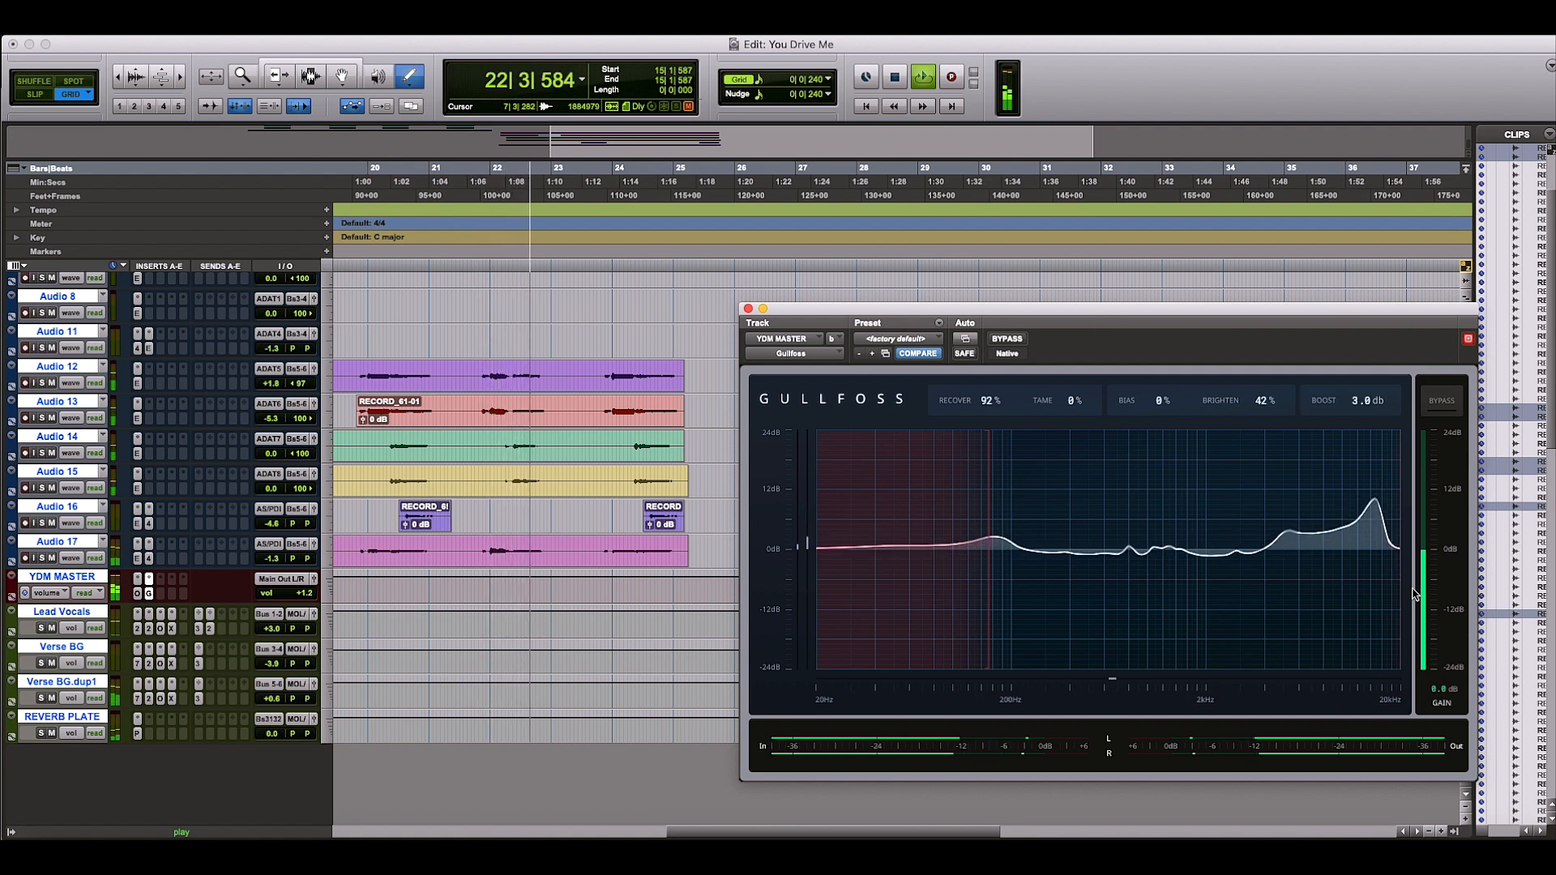
# Step: Lower the high frequency limit to 11920.4 Hz and set Recover to 53%
pyautogui.moveTo(1401, 591); pyautogui.dragTo(1357, 591)
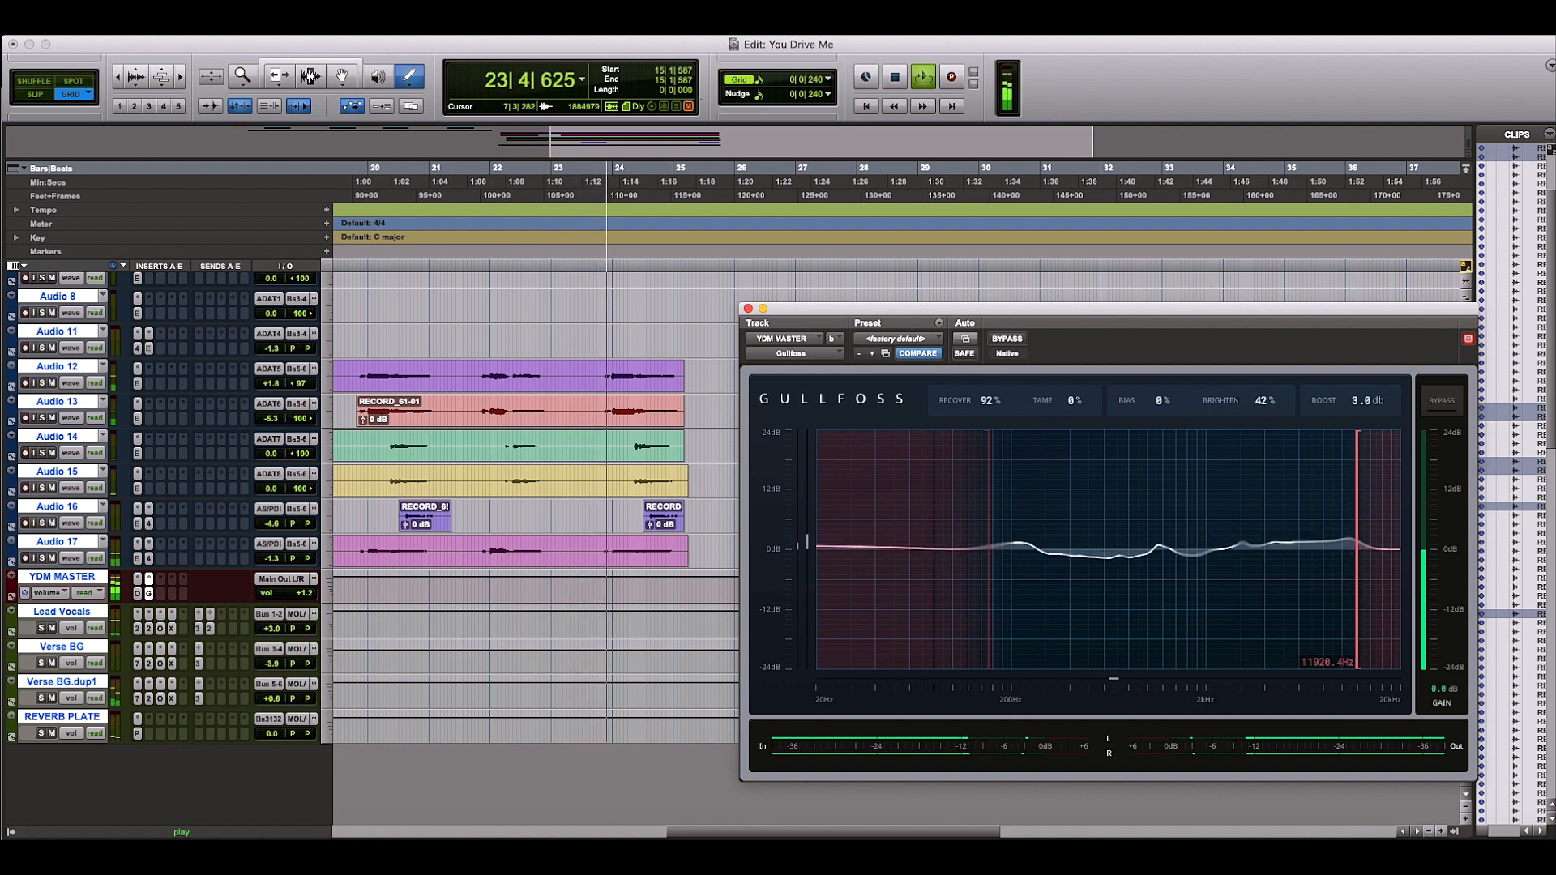
pyautogui.moveTo(990, 400); pyautogui.dragTo(990, 432)
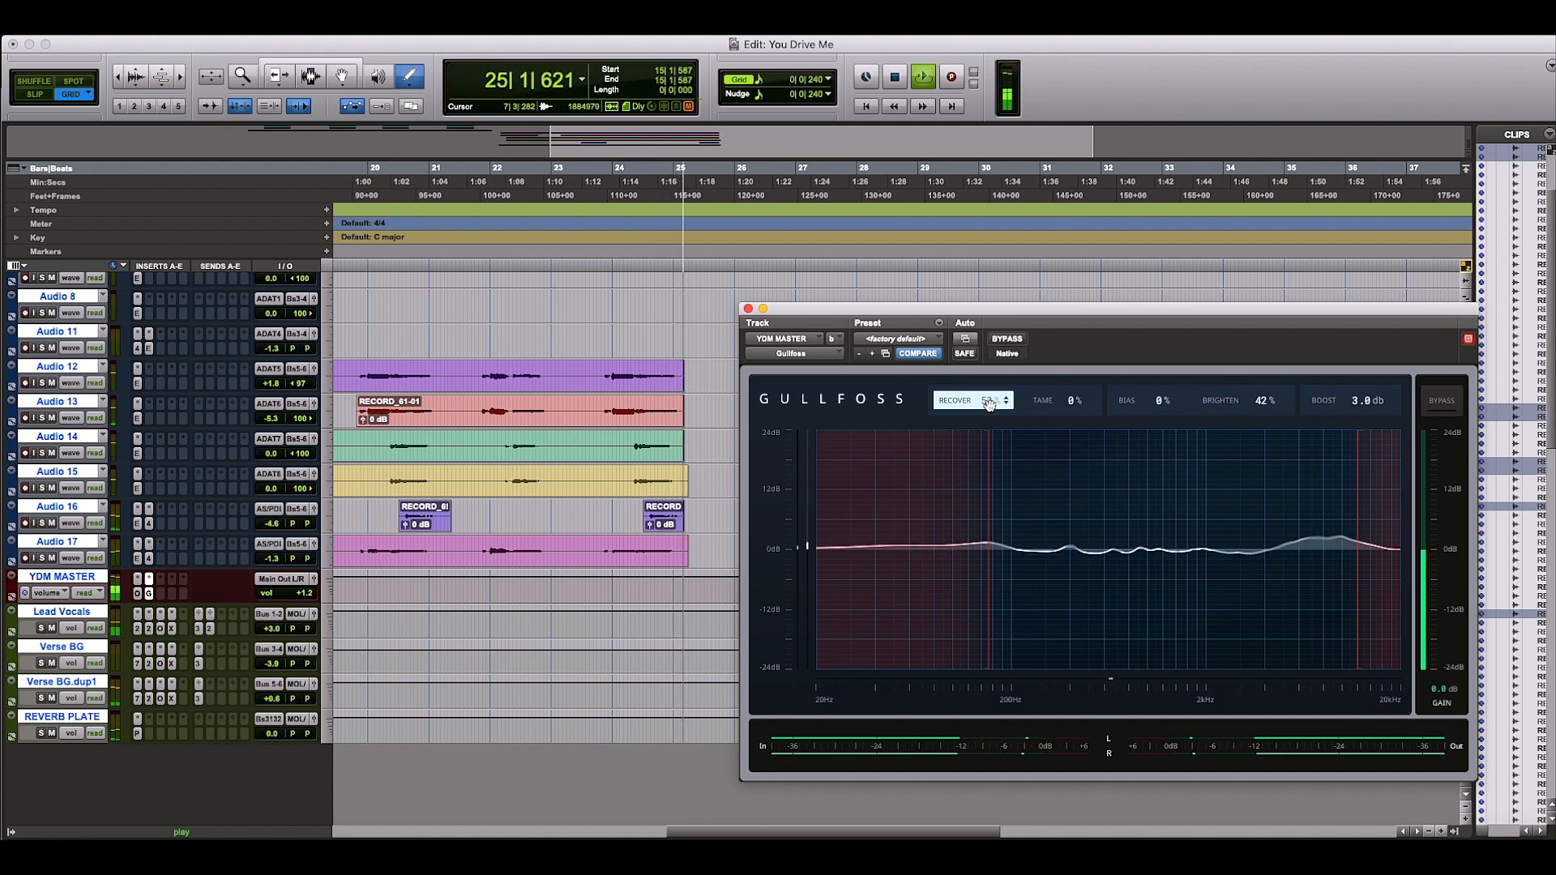
# Step: Bypass Gullfoss and play the song from 9|1|720 to hear it without the effect
pyautogui.moveTo(688, 832); pyautogui.dragTo(509, 814)
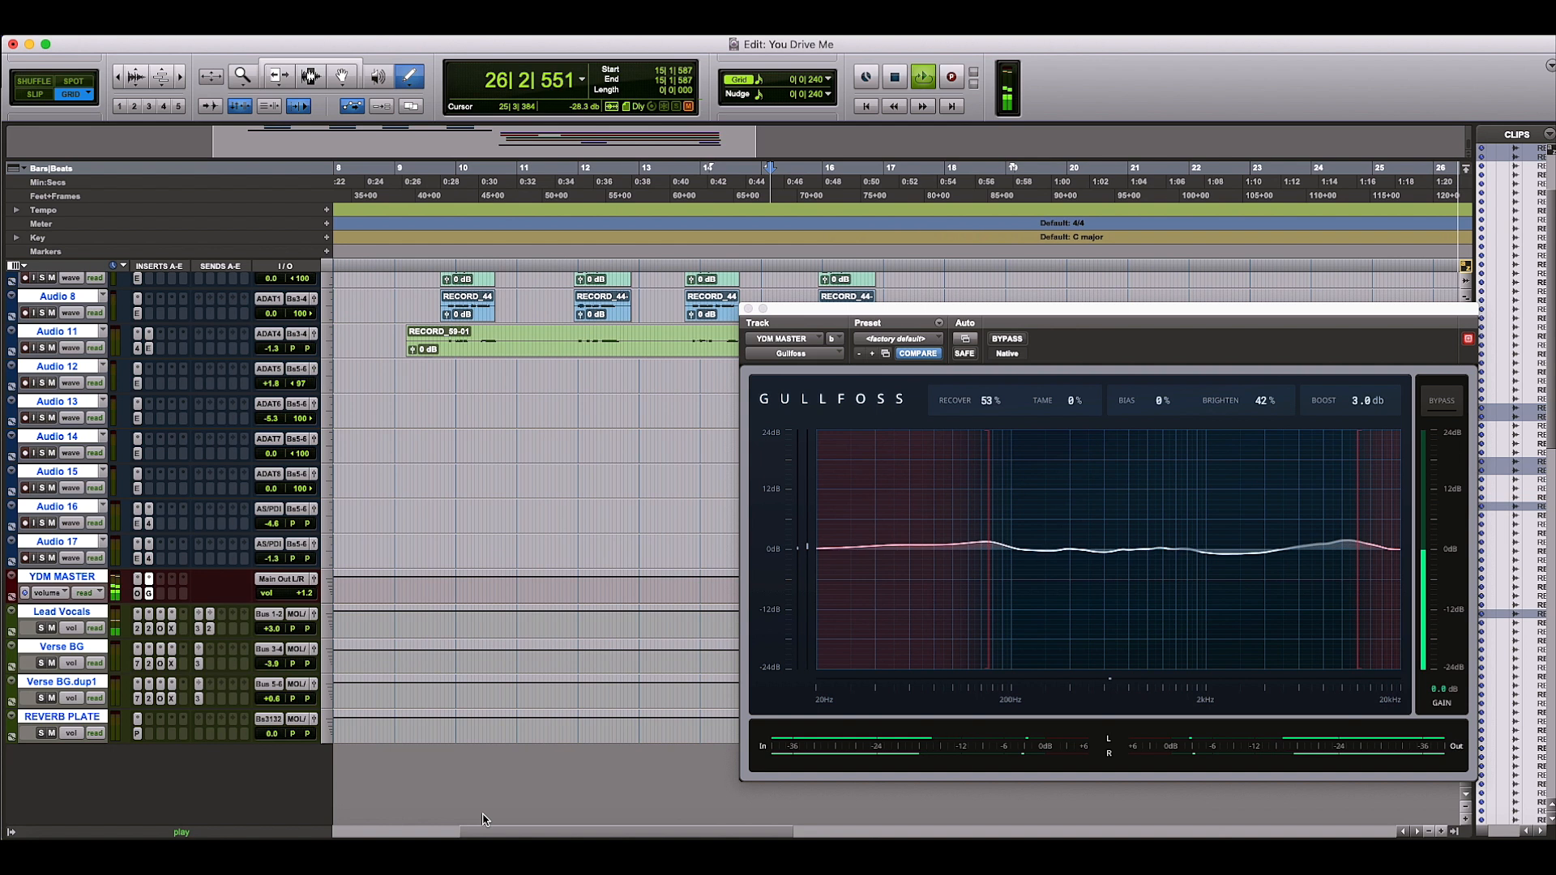
pyautogui.moveTo(883, 826); pyautogui.dragTo(498, 831)
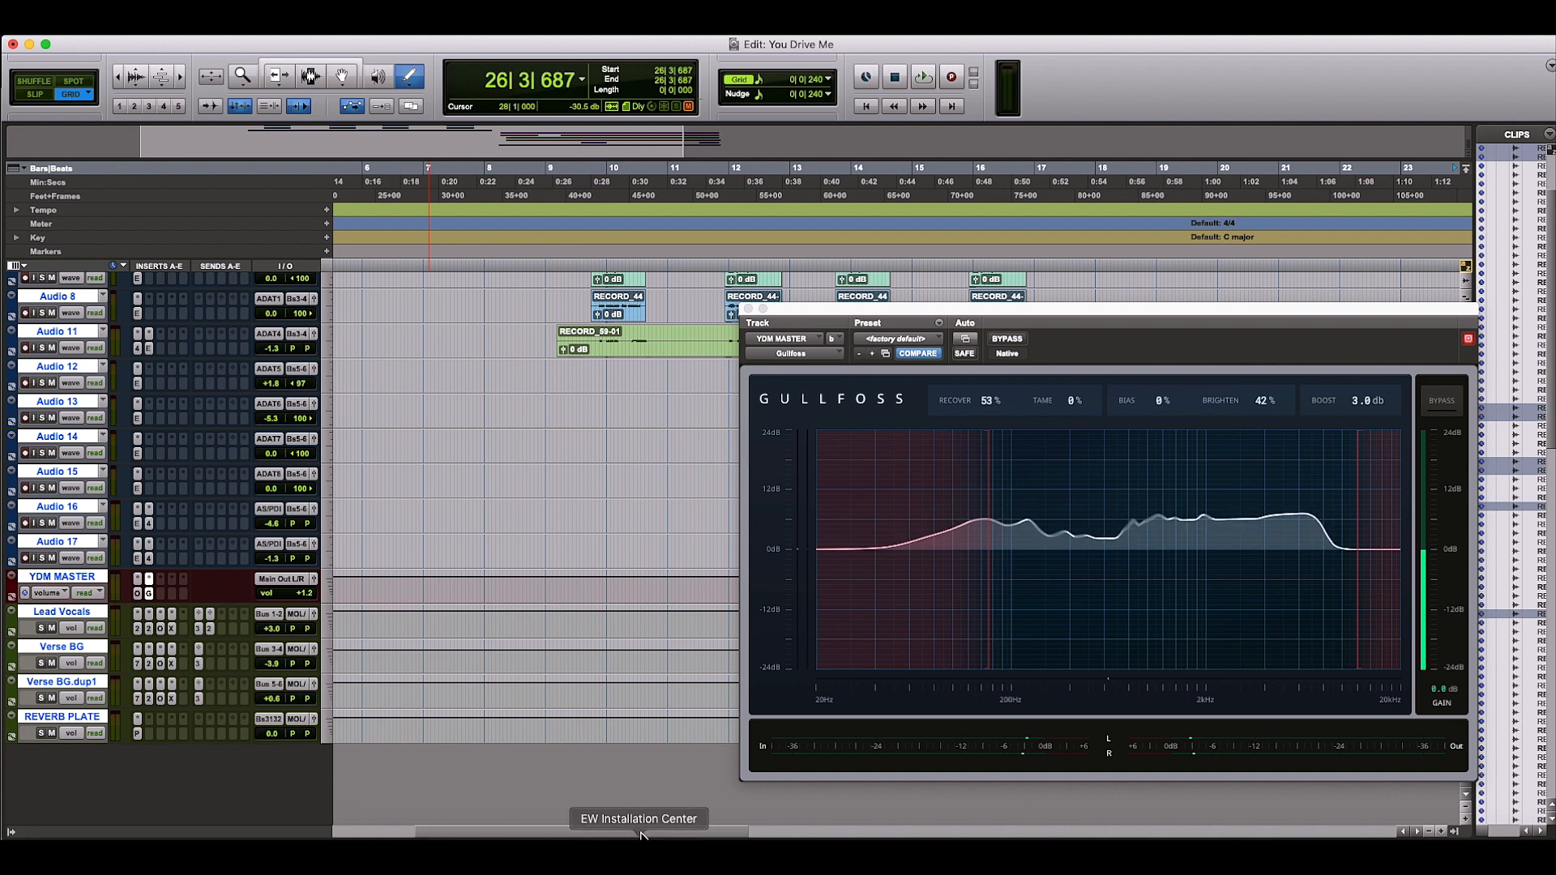
pyautogui.click(1009, 341)
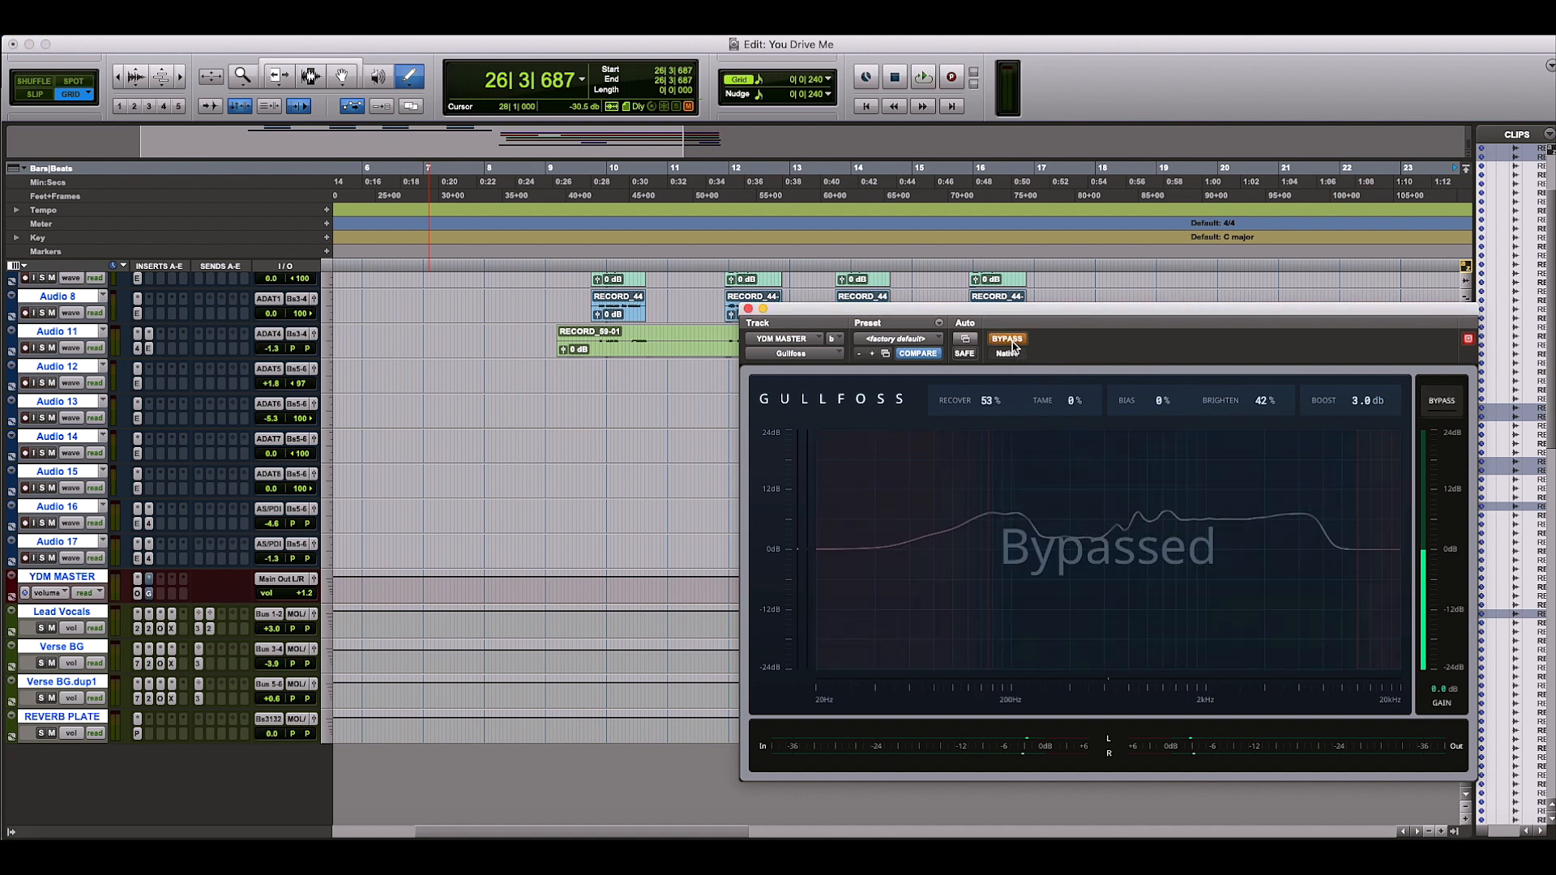
pyautogui.click(557, 267)
pyautogui.press('space')
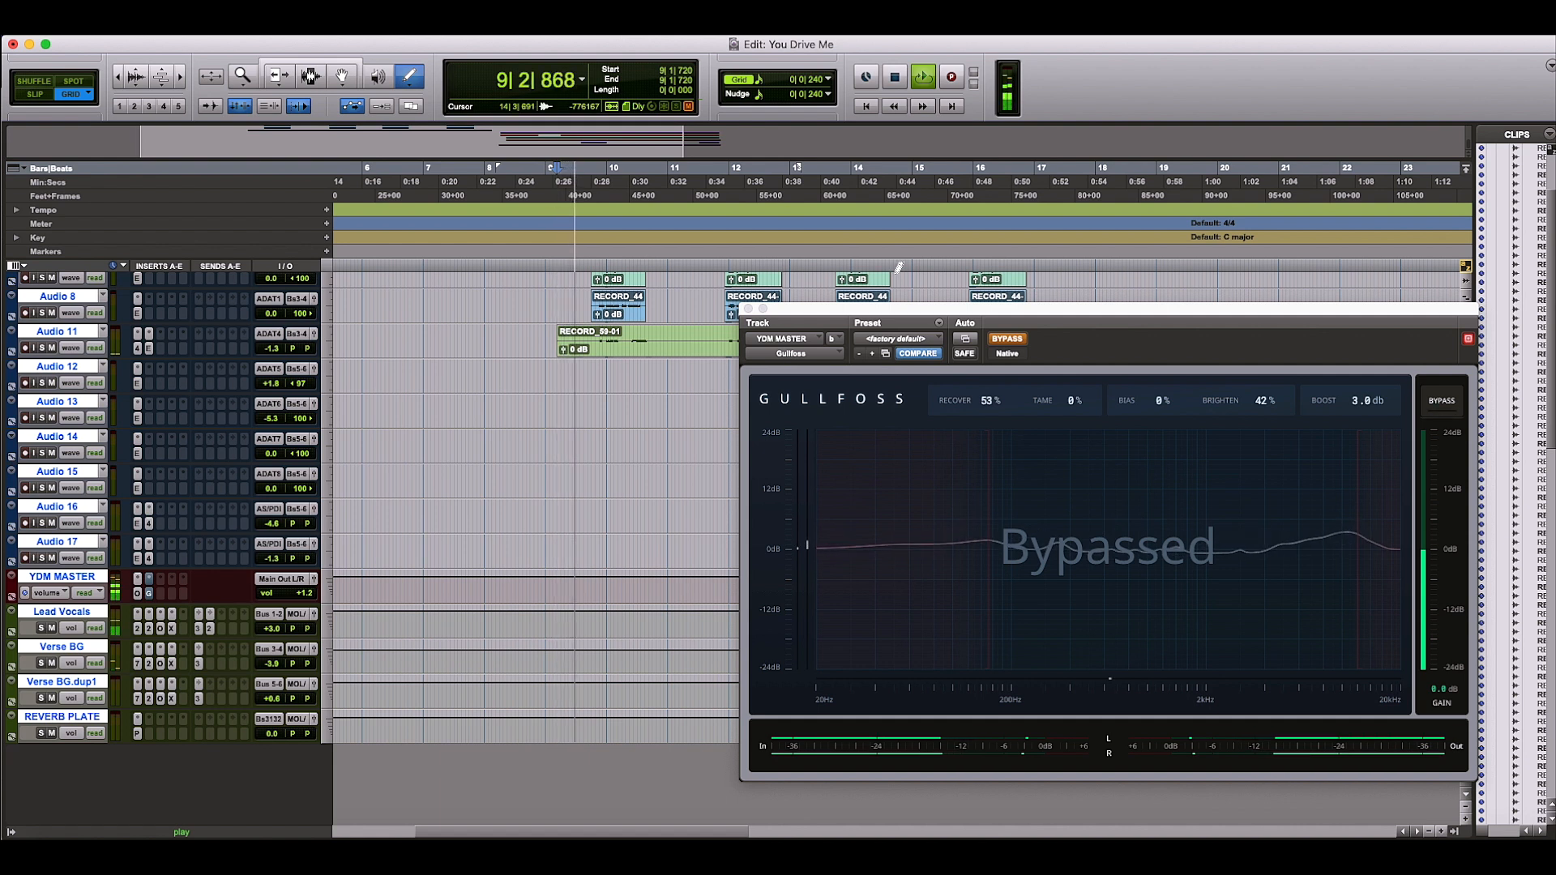
# Step: Toggle the Gullfoss bypass repeatedly during playback to compare the processed and unprocessed sound, and stop the transport
pyautogui.click(1019, 340)
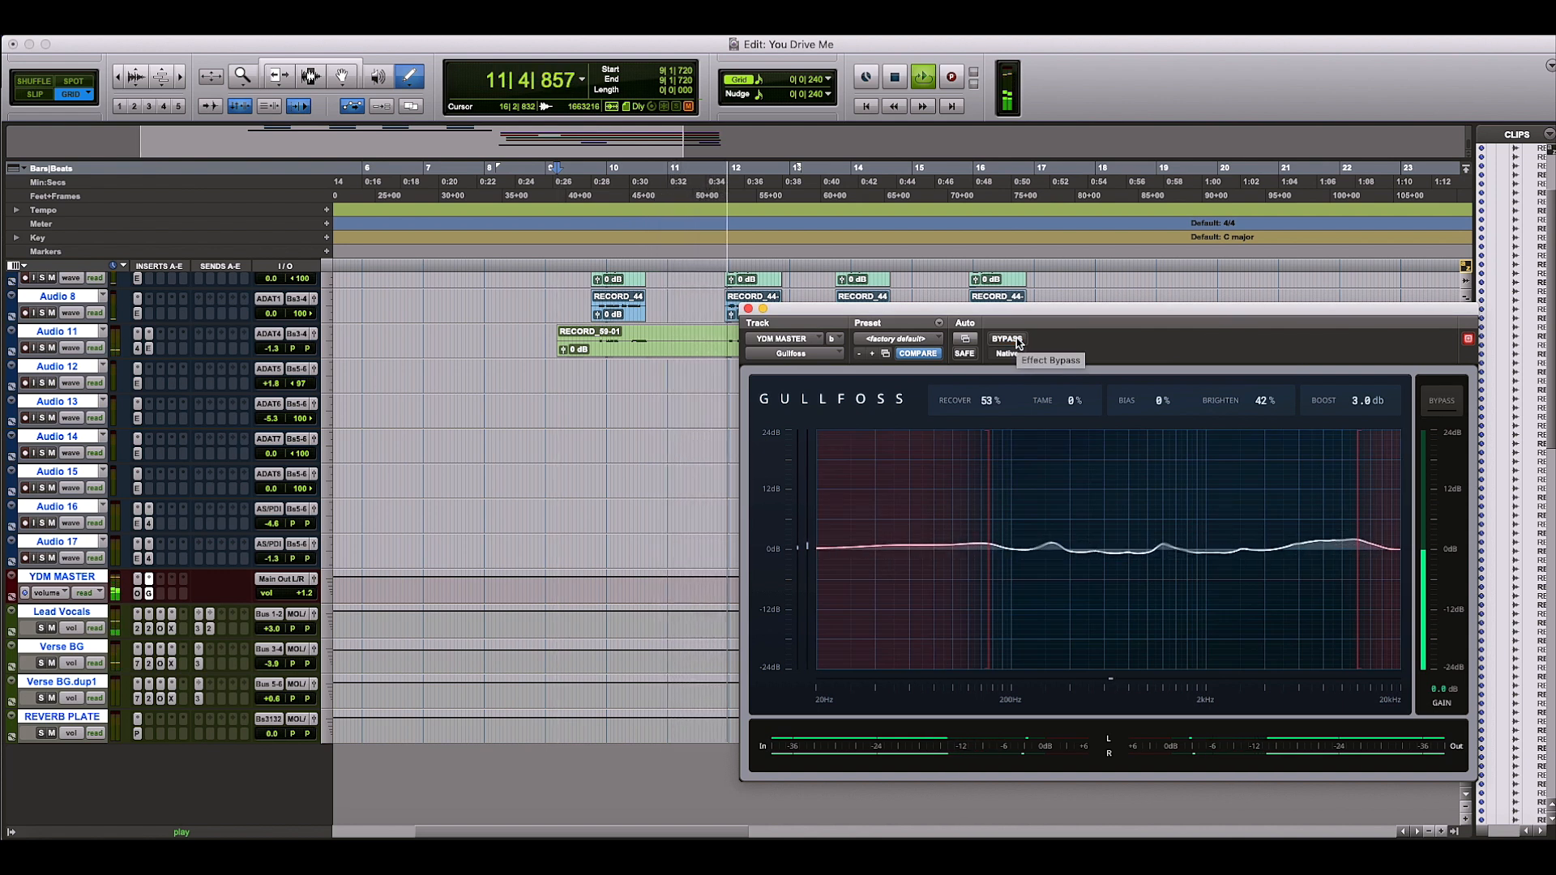
pyautogui.click(1019, 340)
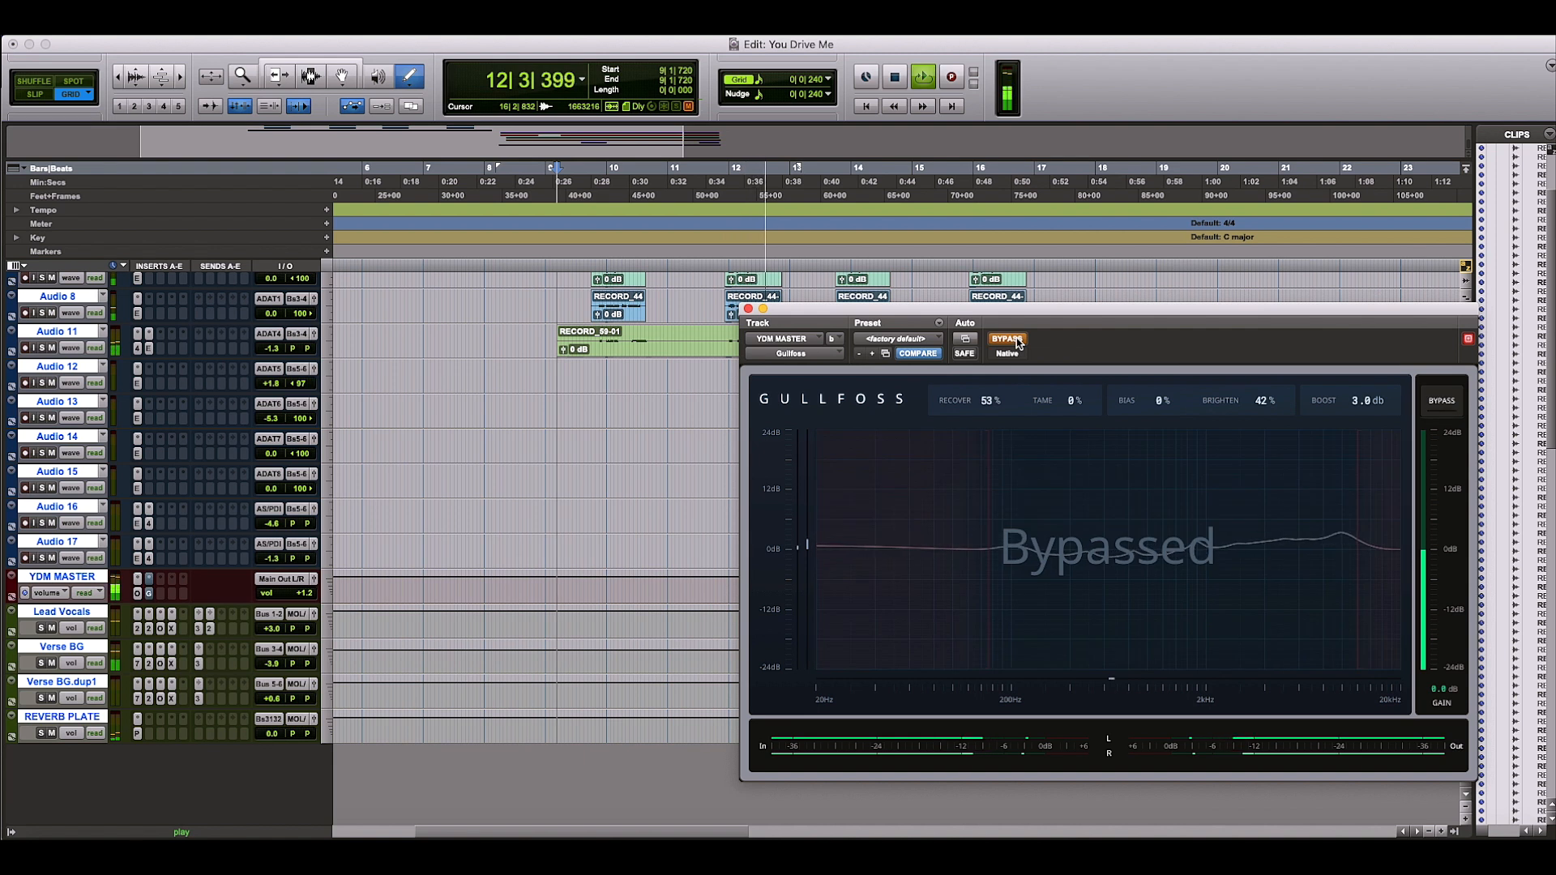
pyautogui.click(1019, 340)
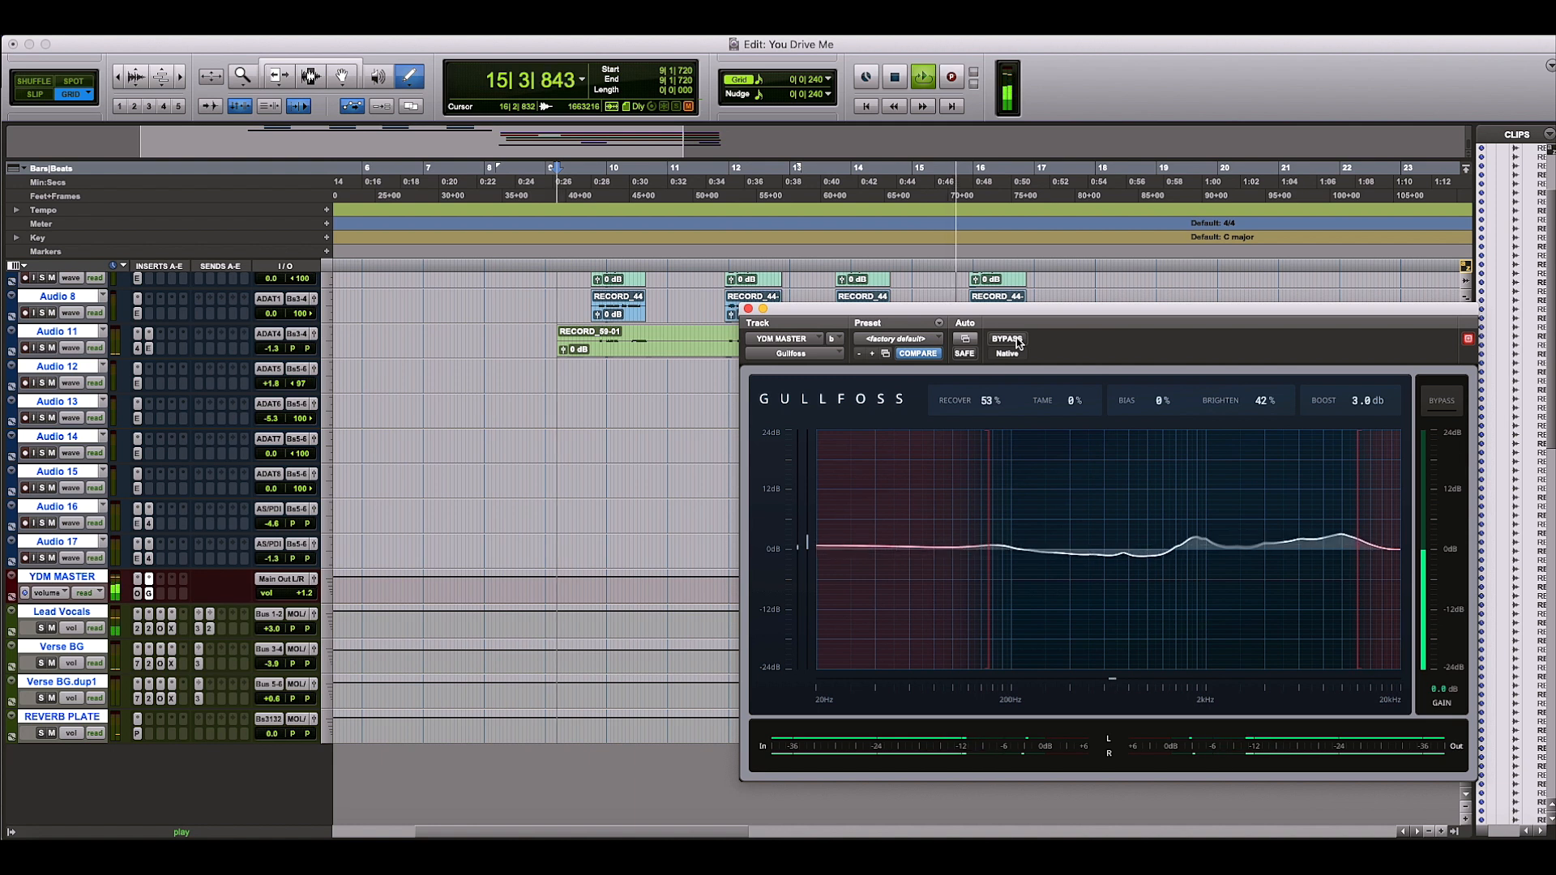
pyautogui.click(1016, 340)
pyautogui.press('space')
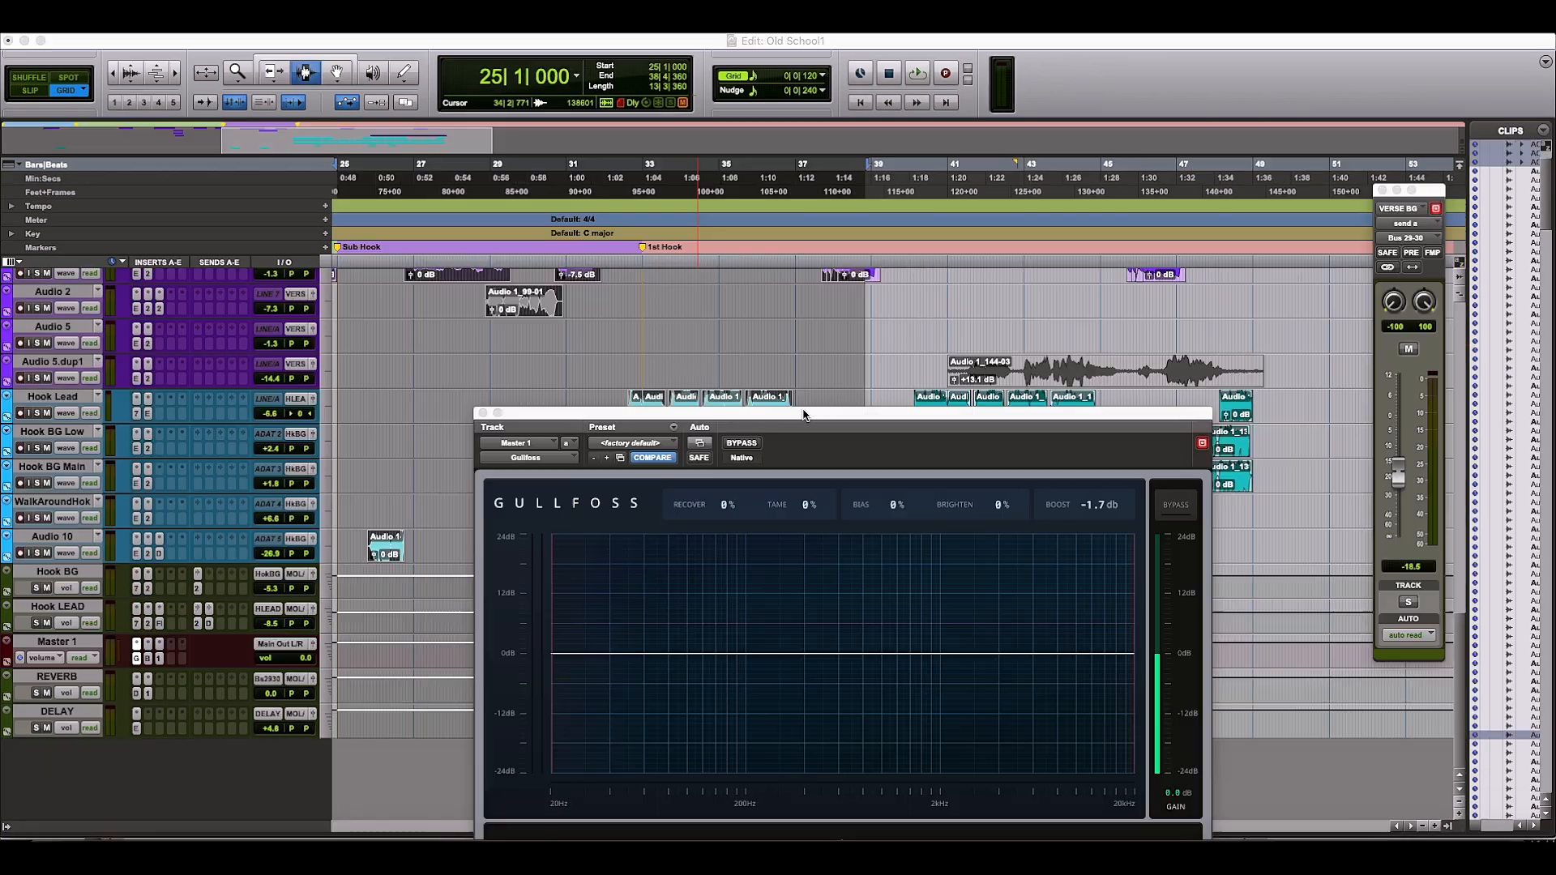
# Step: In the Old School session, move the Gullfoss window clear, bring the vocal tracks into view and play the selection from bar 25
pyautogui.moveTo(804, 415); pyautogui.dragTo(804, 271)
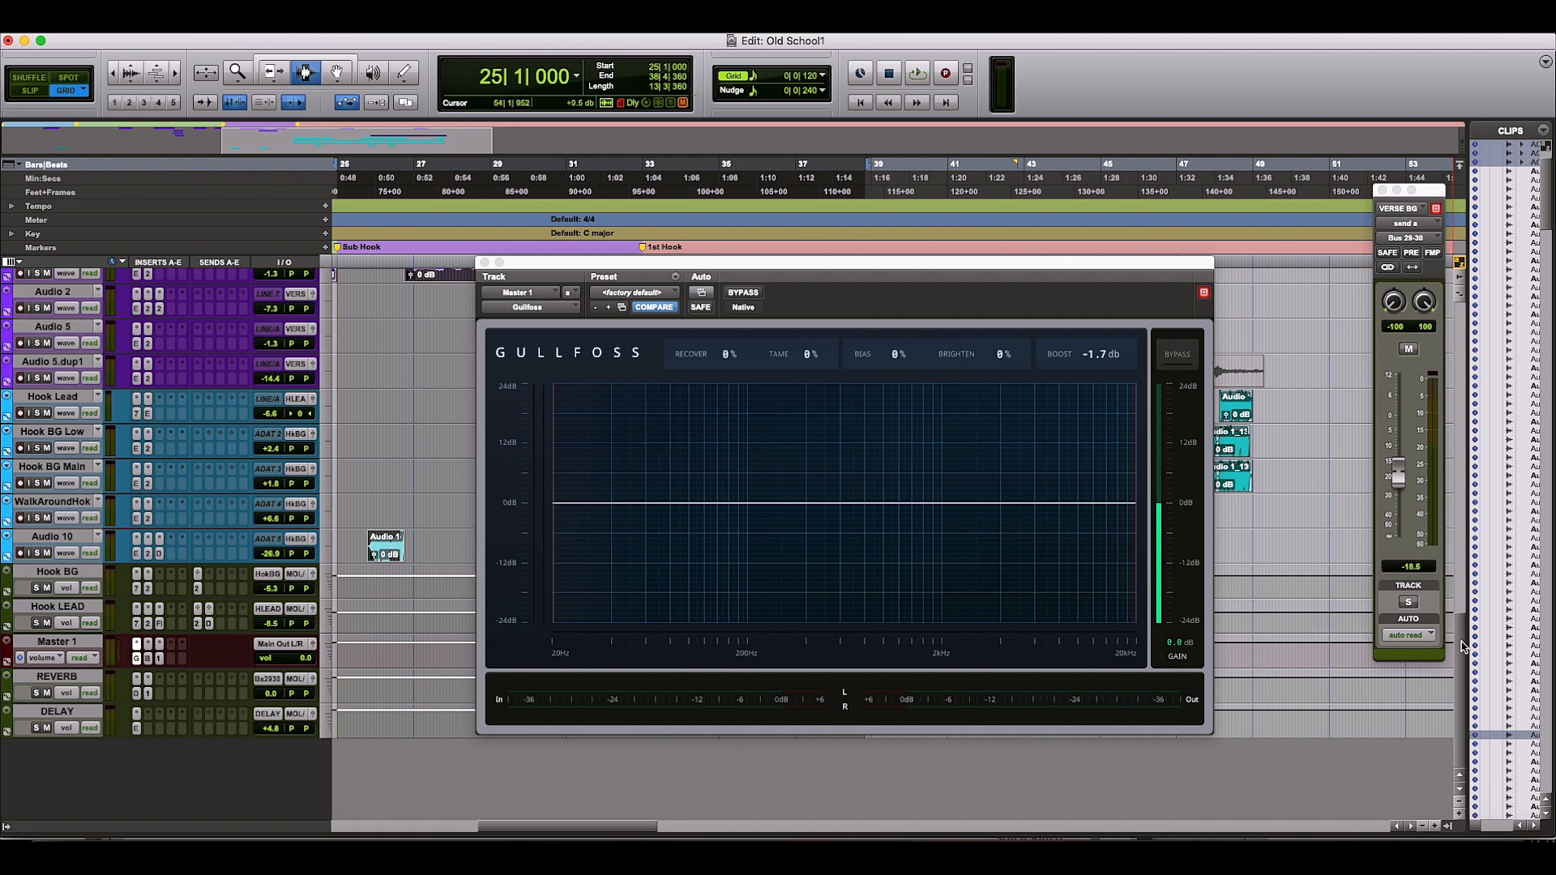
pyautogui.moveTo(1464, 649); pyautogui.dragTo(1464, 589)
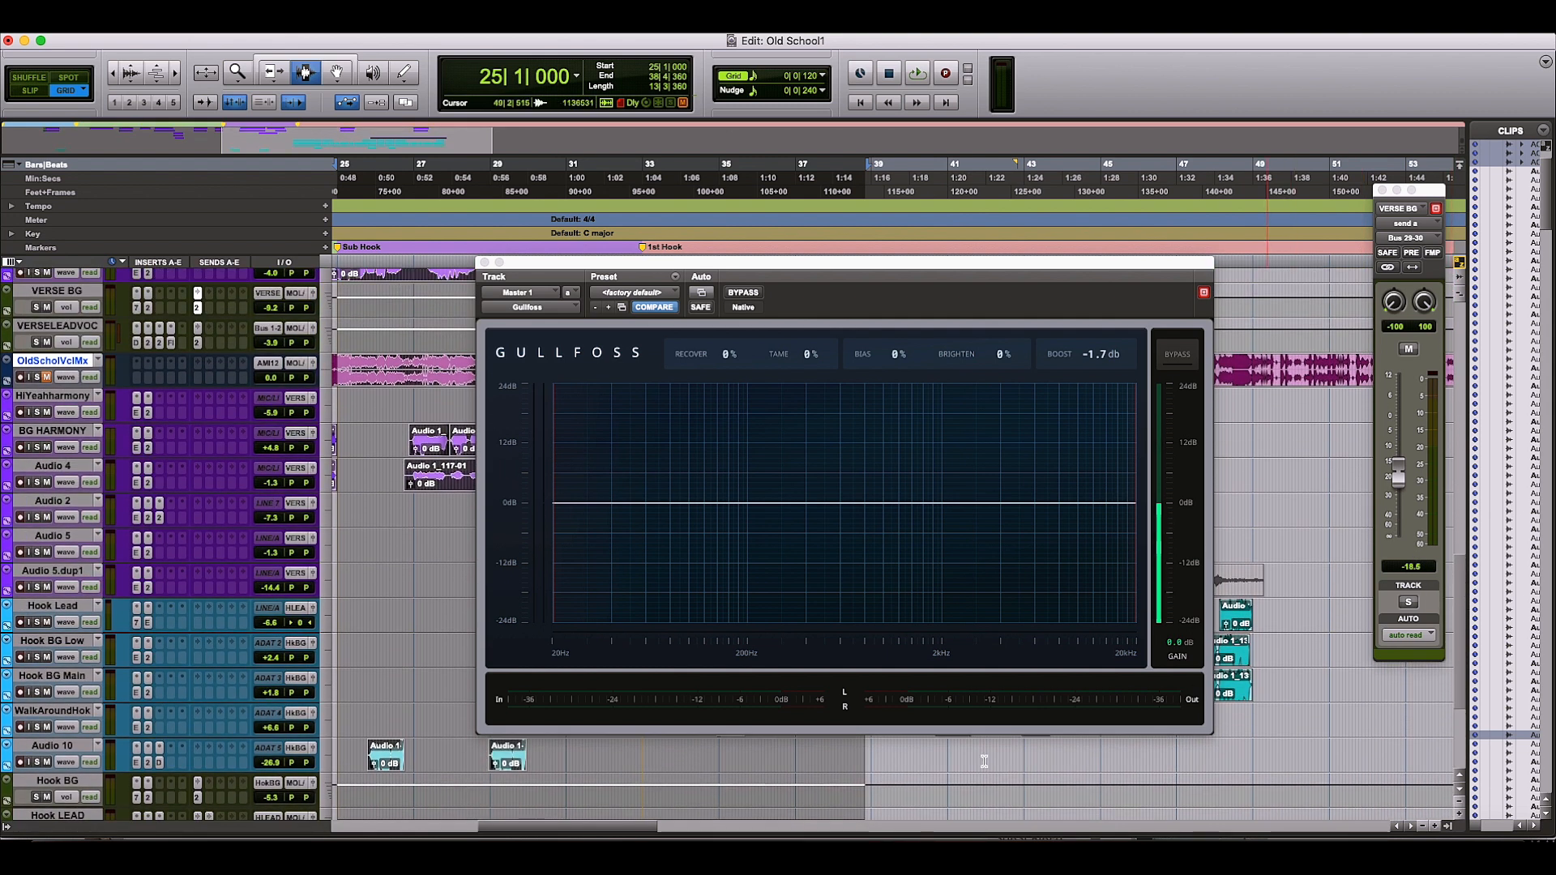
pyautogui.moveTo(603, 835); pyautogui.dragTo(549, 835)
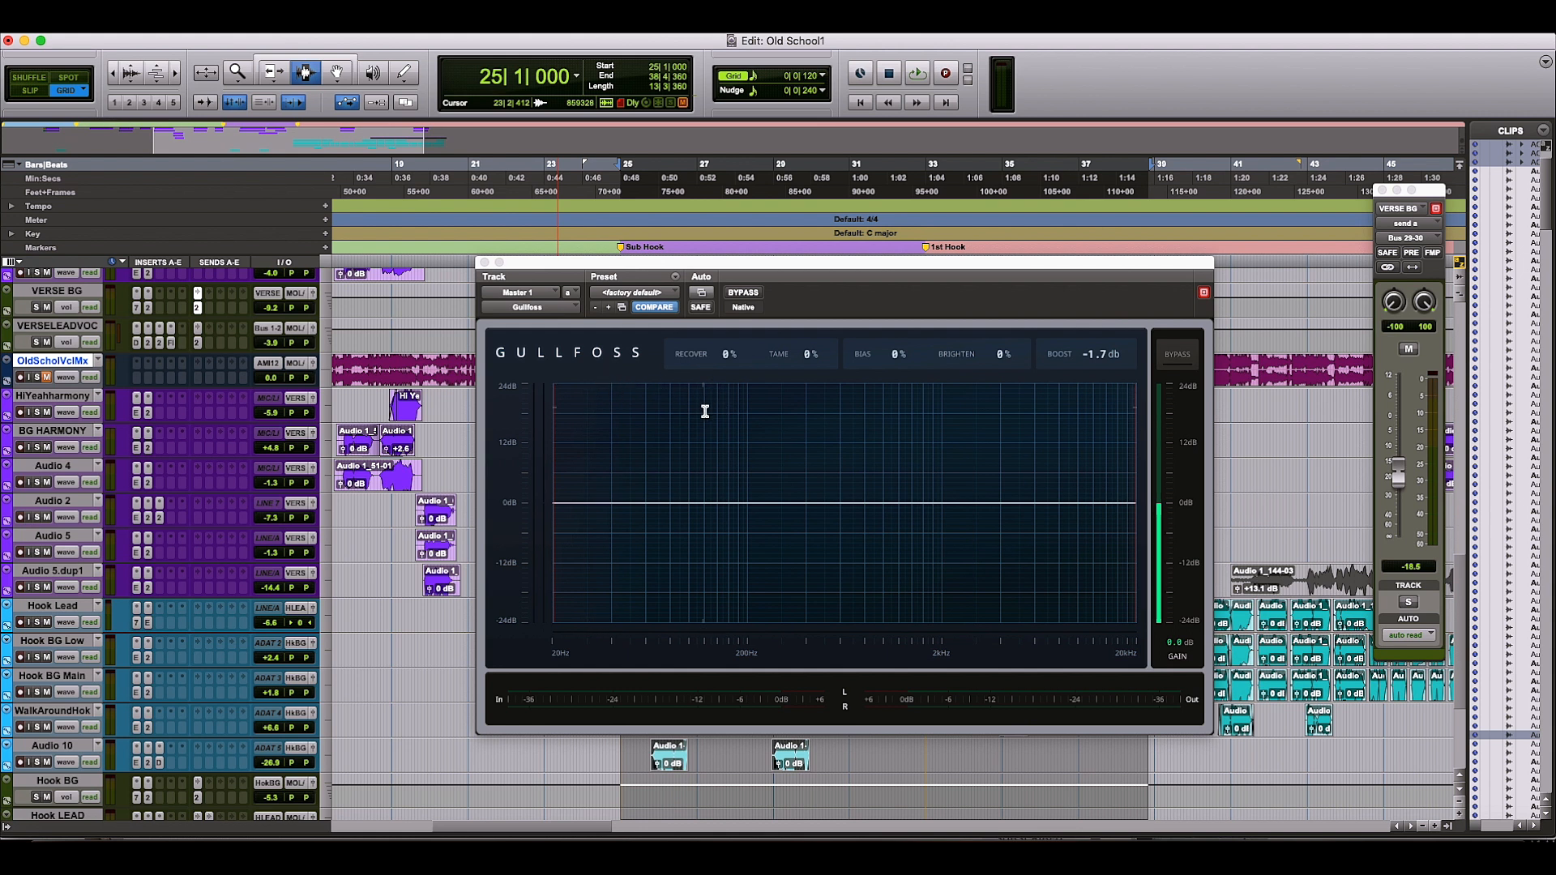
pyautogui.press('space')
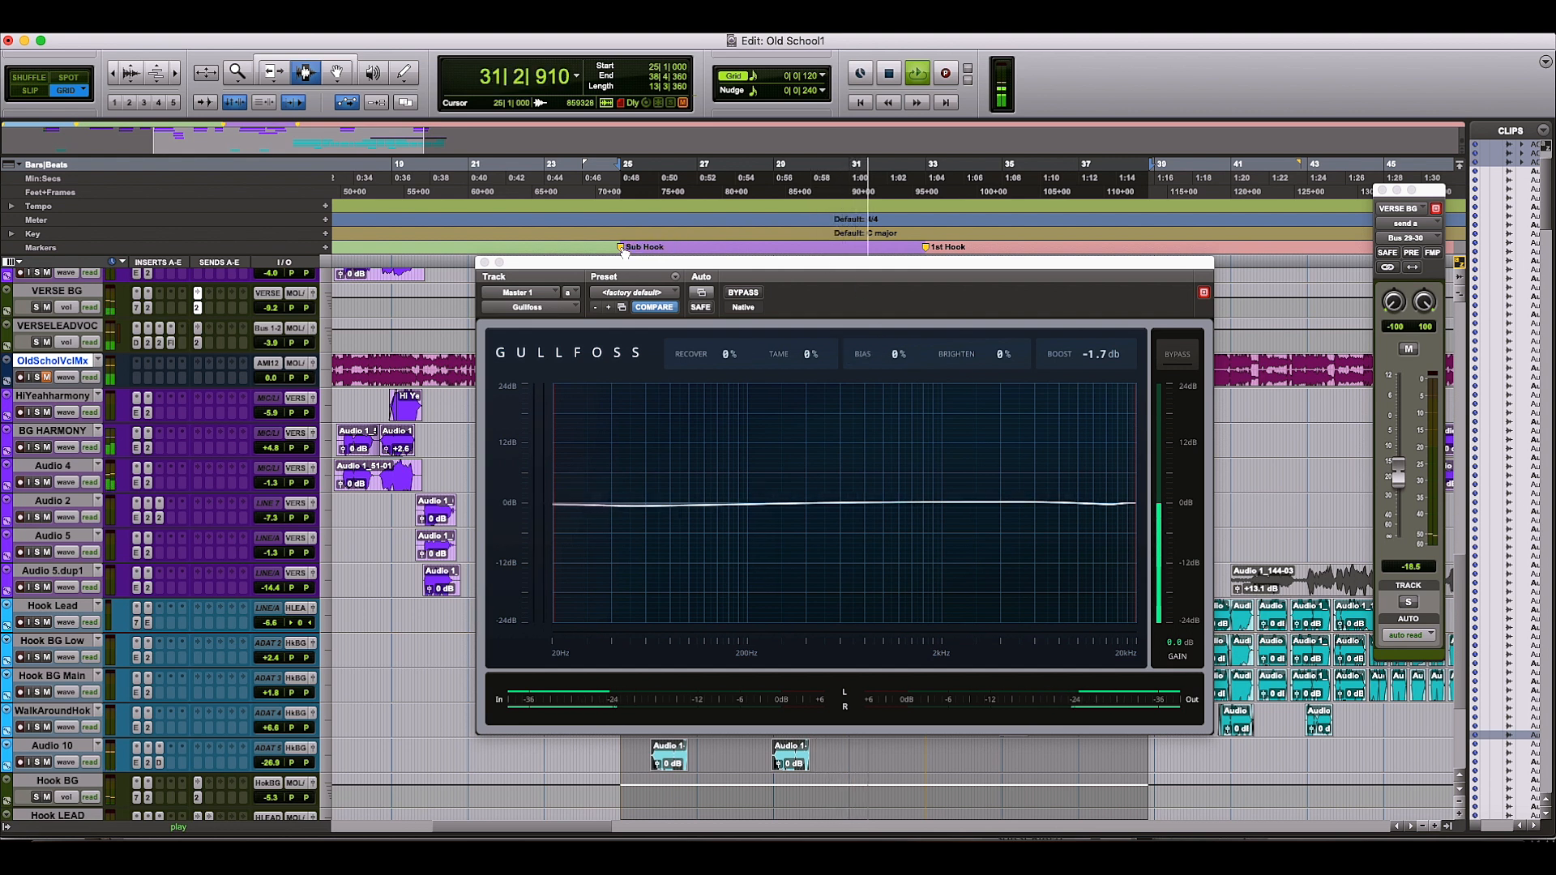
# Step: Show the Memory Locations window and move it clear of the Gullfoss window
pyautogui.click(482, 16)
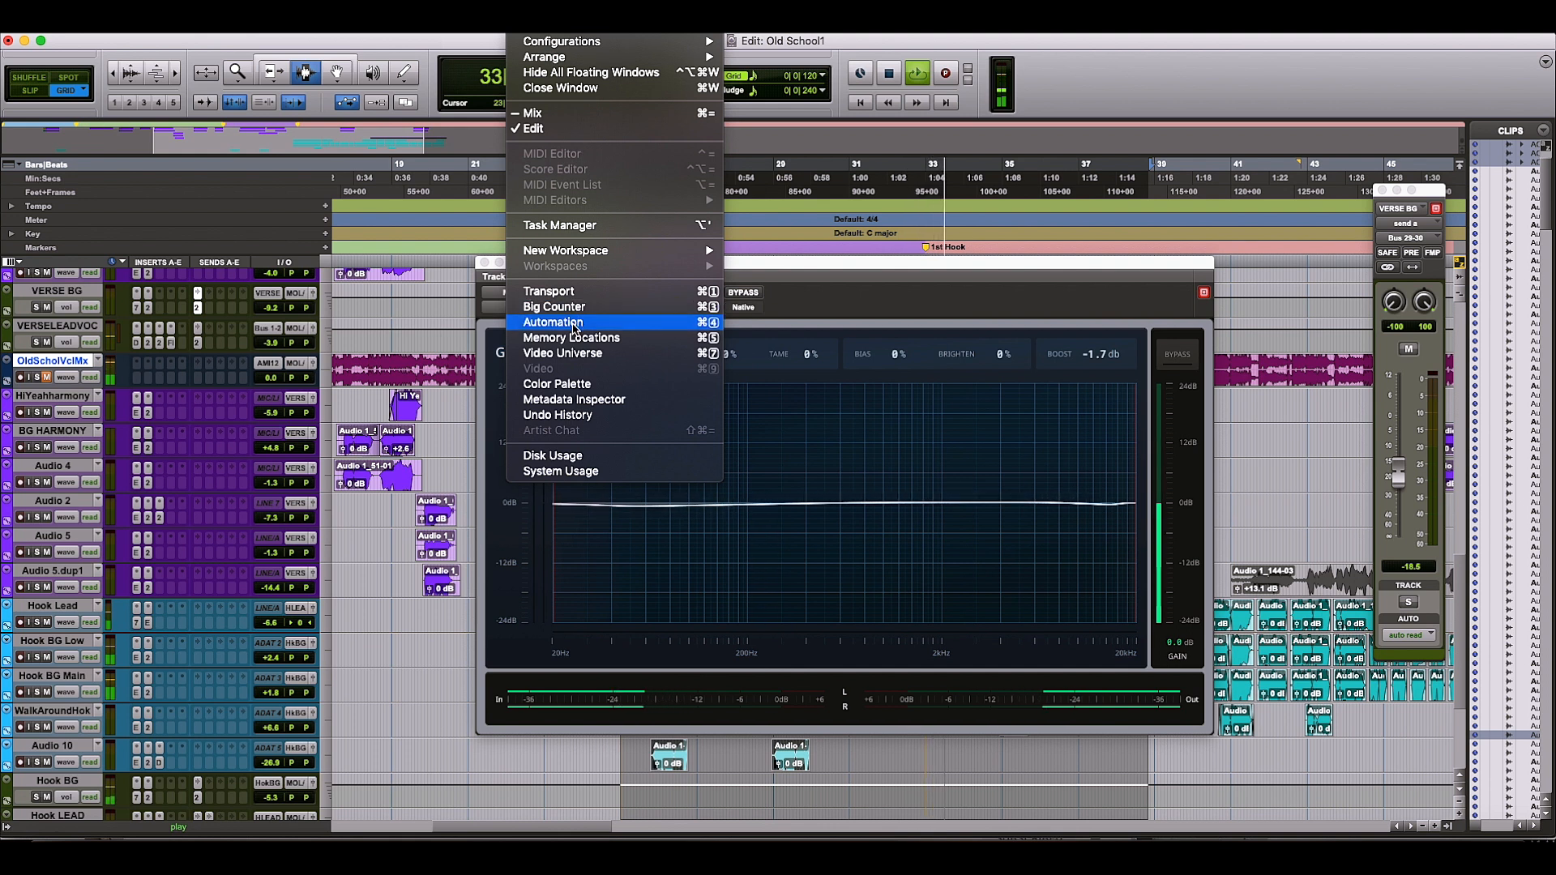
pyautogui.click(574, 339)
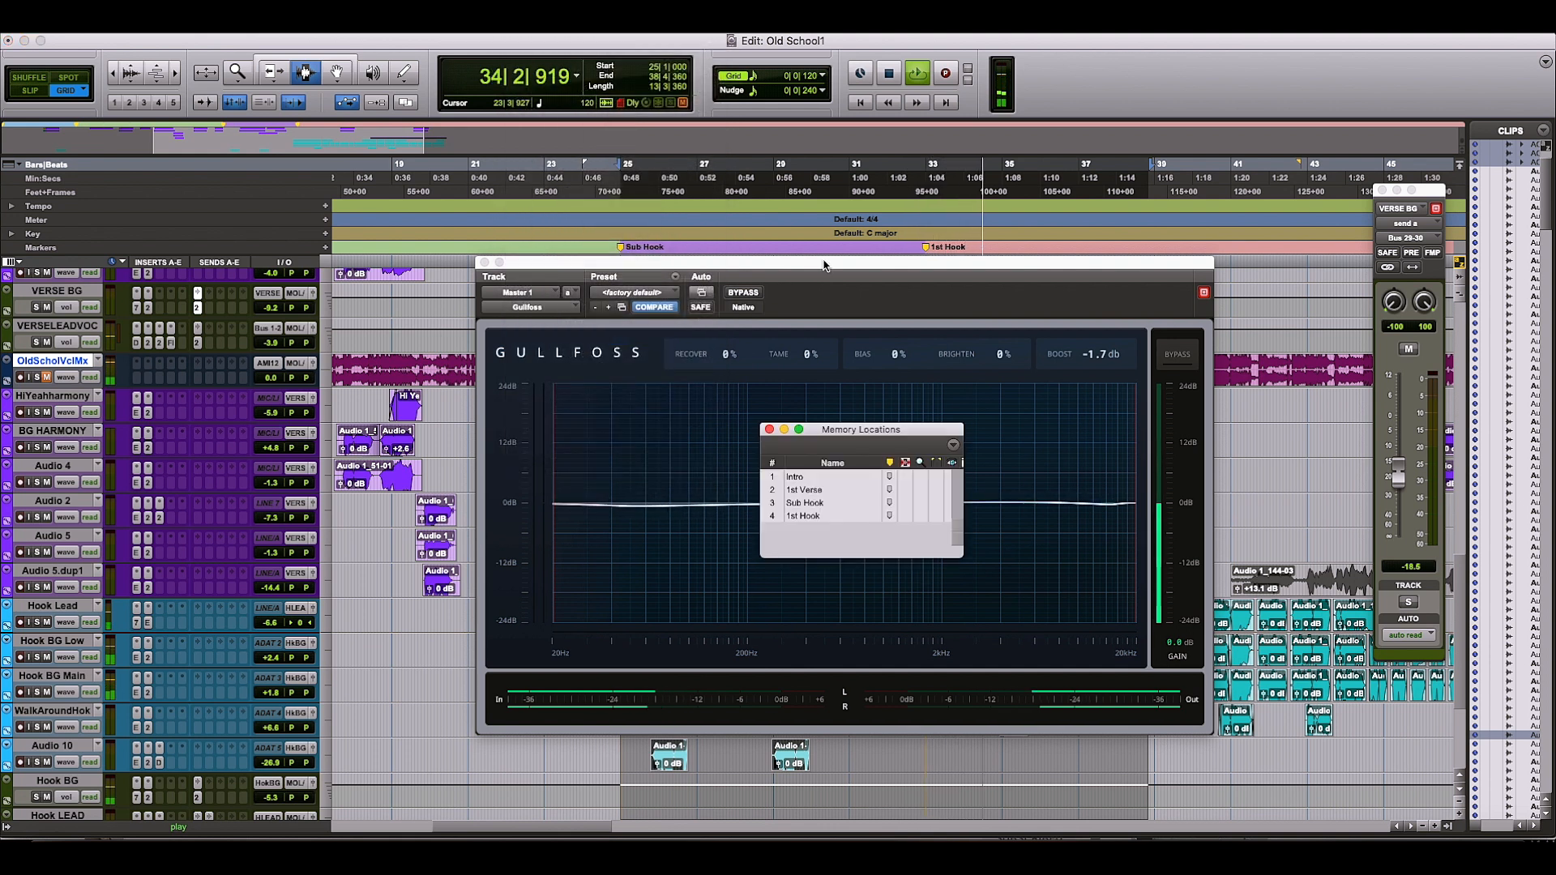
pyautogui.moveTo(830, 429); pyautogui.dragTo(1237, 100)
# Step: Set Recover to 58% and raise Gullfoss's low frequency limit to exclude the lowest bass from processing
pyautogui.moveTo(721, 354)
pyautogui.mouseDown()
pyautogui.moveTo(738, 340)
pyautogui.moveTo(742, 354)
pyautogui.moveTo(742, 329)
pyautogui.moveTo(741, 350)
pyautogui.mouseUp()
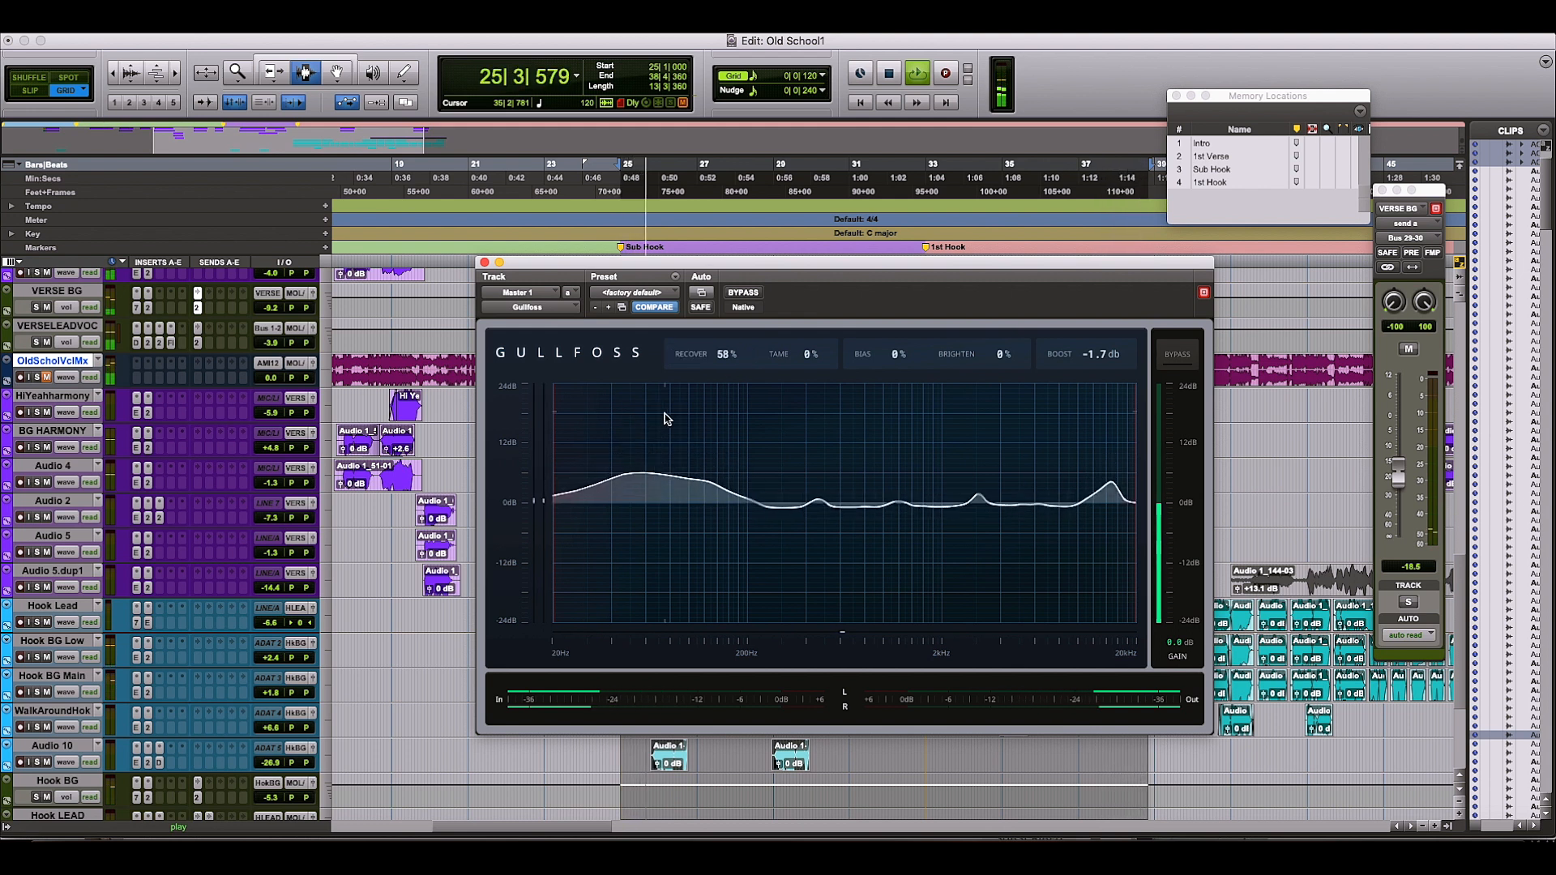
pyautogui.moveTo(556, 459)
pyautogui.moveTo(556, 459); pyautogui.dragTo(656, 458)
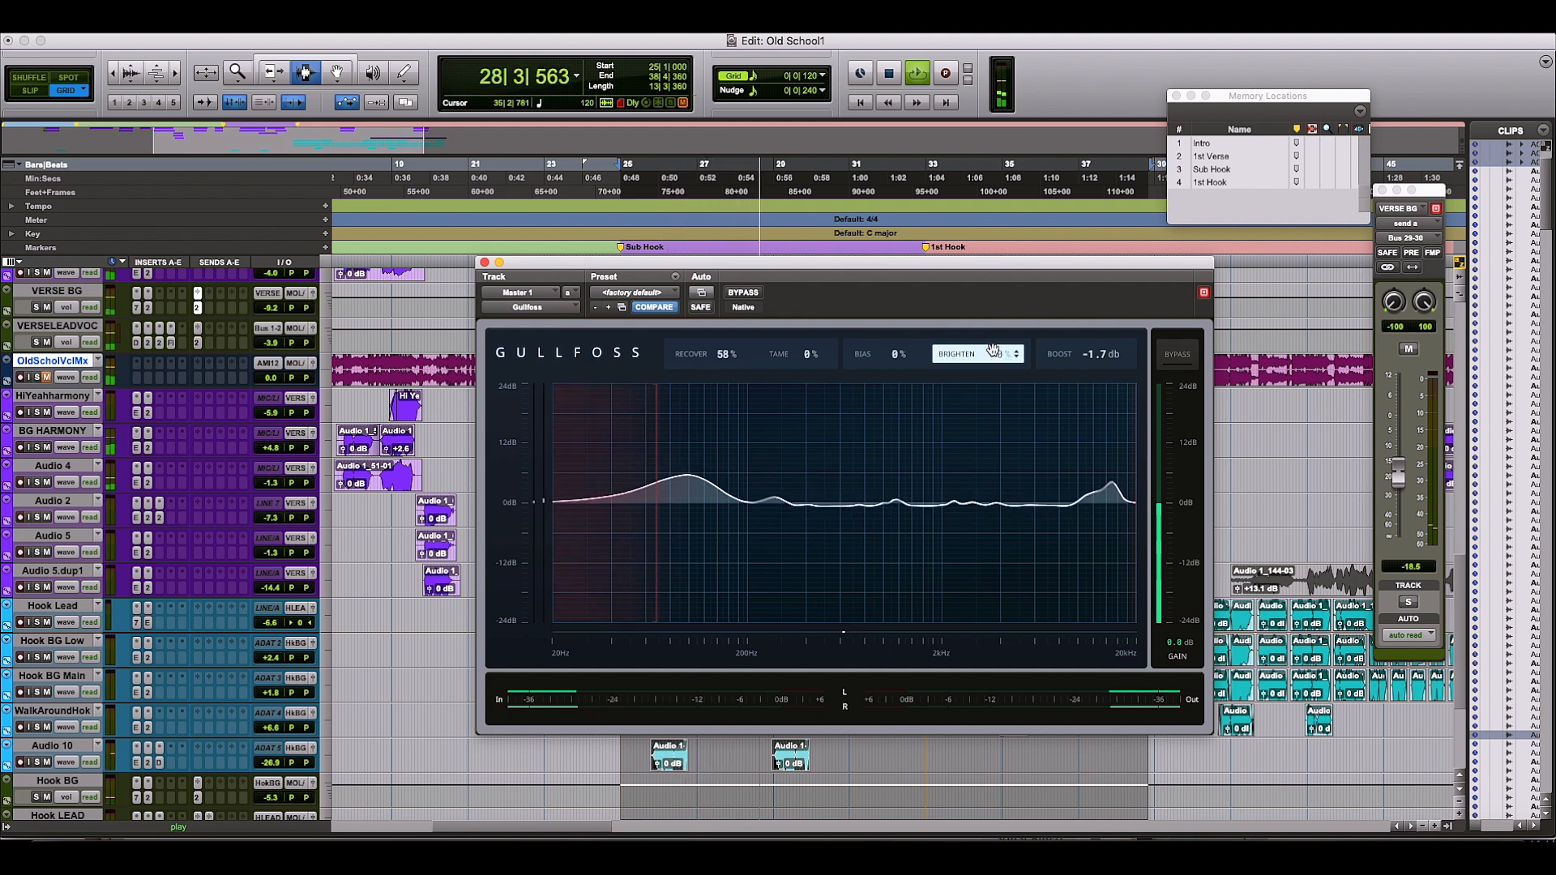
# Step: Set Brighten to 13%, Bias to 41% and Boost to 0.4 dB
pyautogui.moveTo(1003, 357); pyautogui.dragTo(1002, 346)
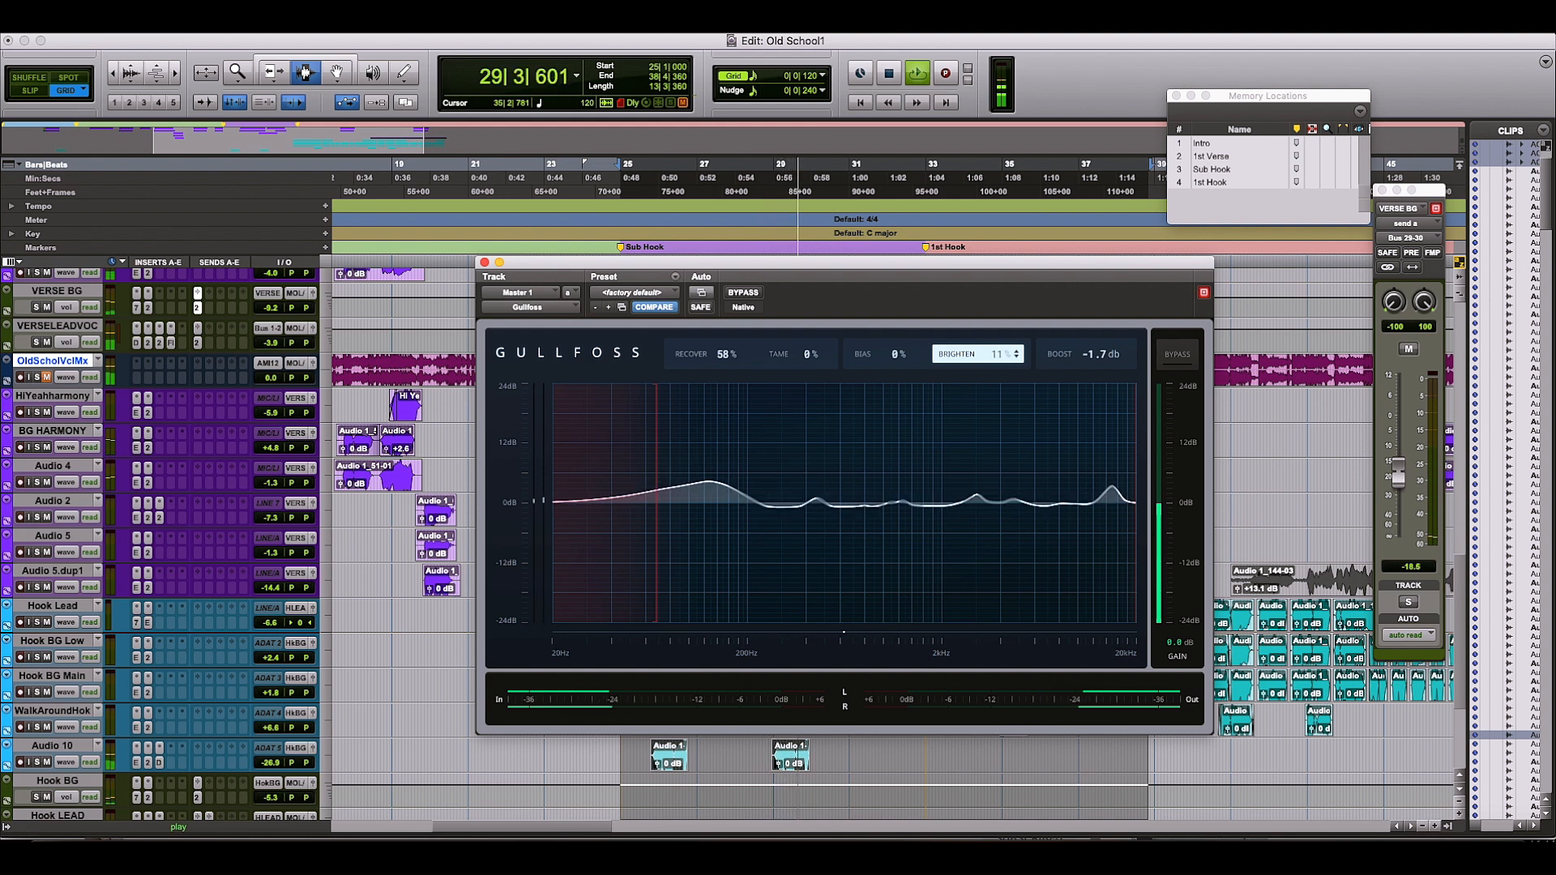
pyautogui.moveTo(894, 356); pyautogui.dragTo(894, 362)
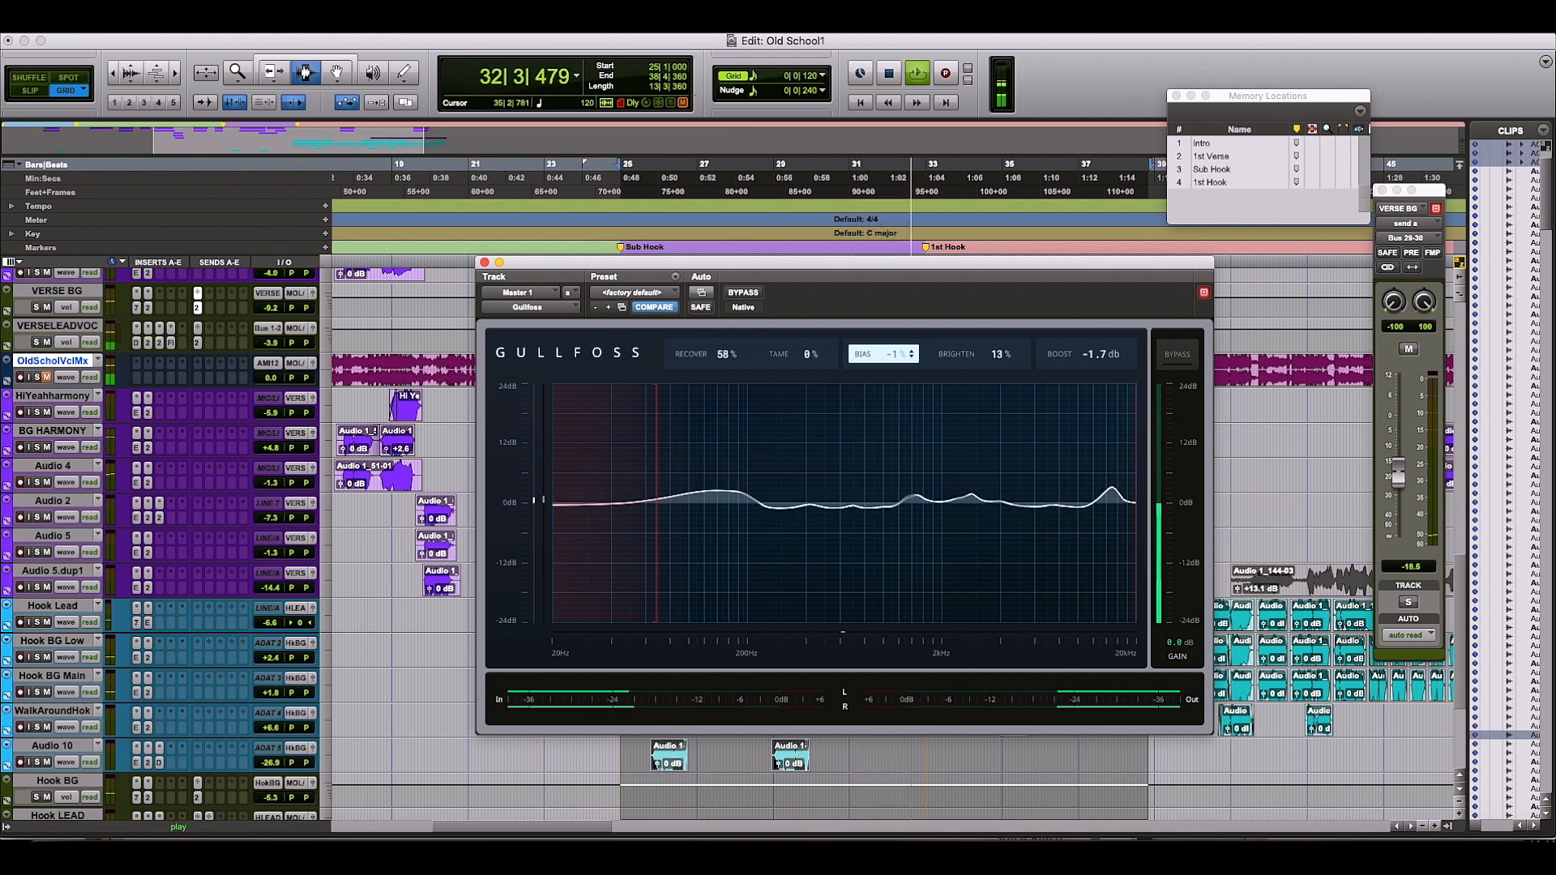
pyautogui.moveTo(894, 357); pyautogui.dragTo(894, 343)
pyautogui.moveTo(1086, 354); pyautogui.dragTo(1085, 350)
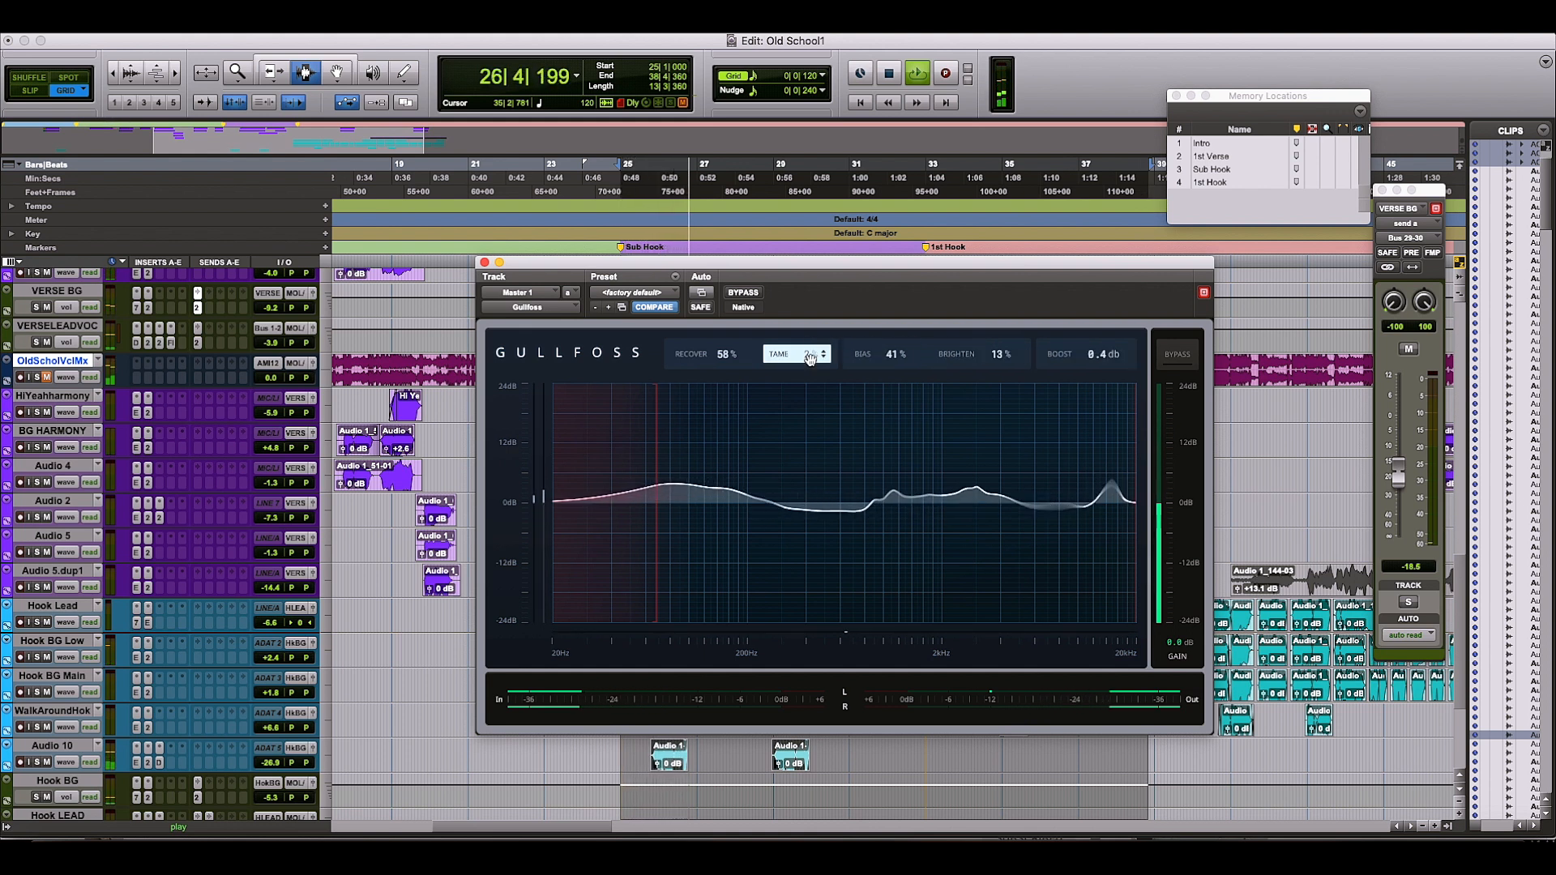
# Step: Try Tame at 9%, reduce Recover to 54% and return Tame to 0%
pyautogui.moveTo(806, 354); pyautogui.dragTo(806, 349)
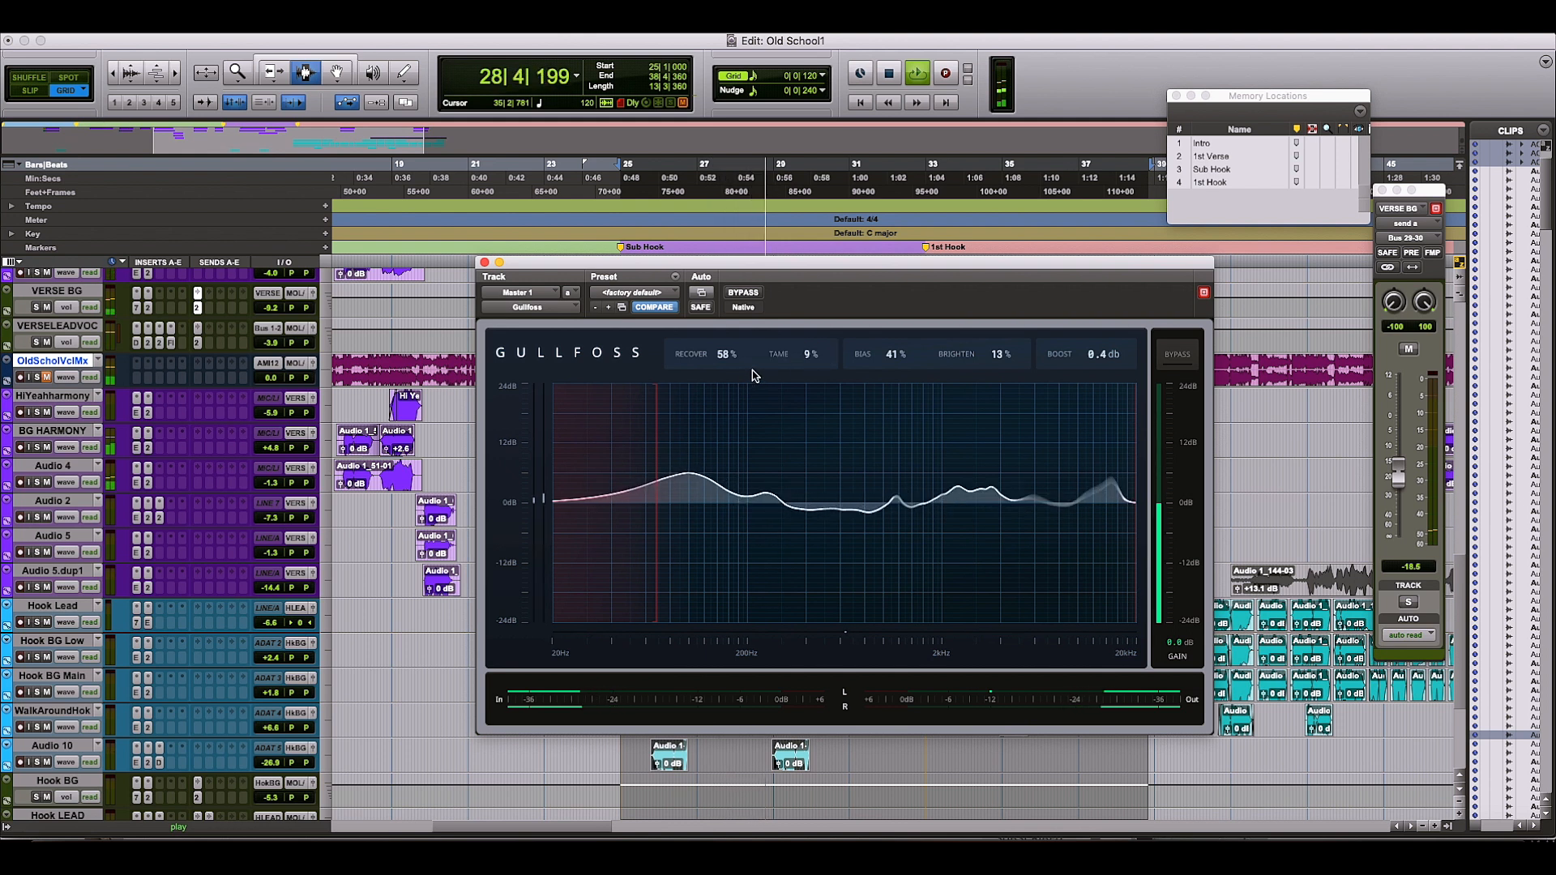
pyautogui.moveTo(713, 354); pyautogui.dragTo(714, 357)
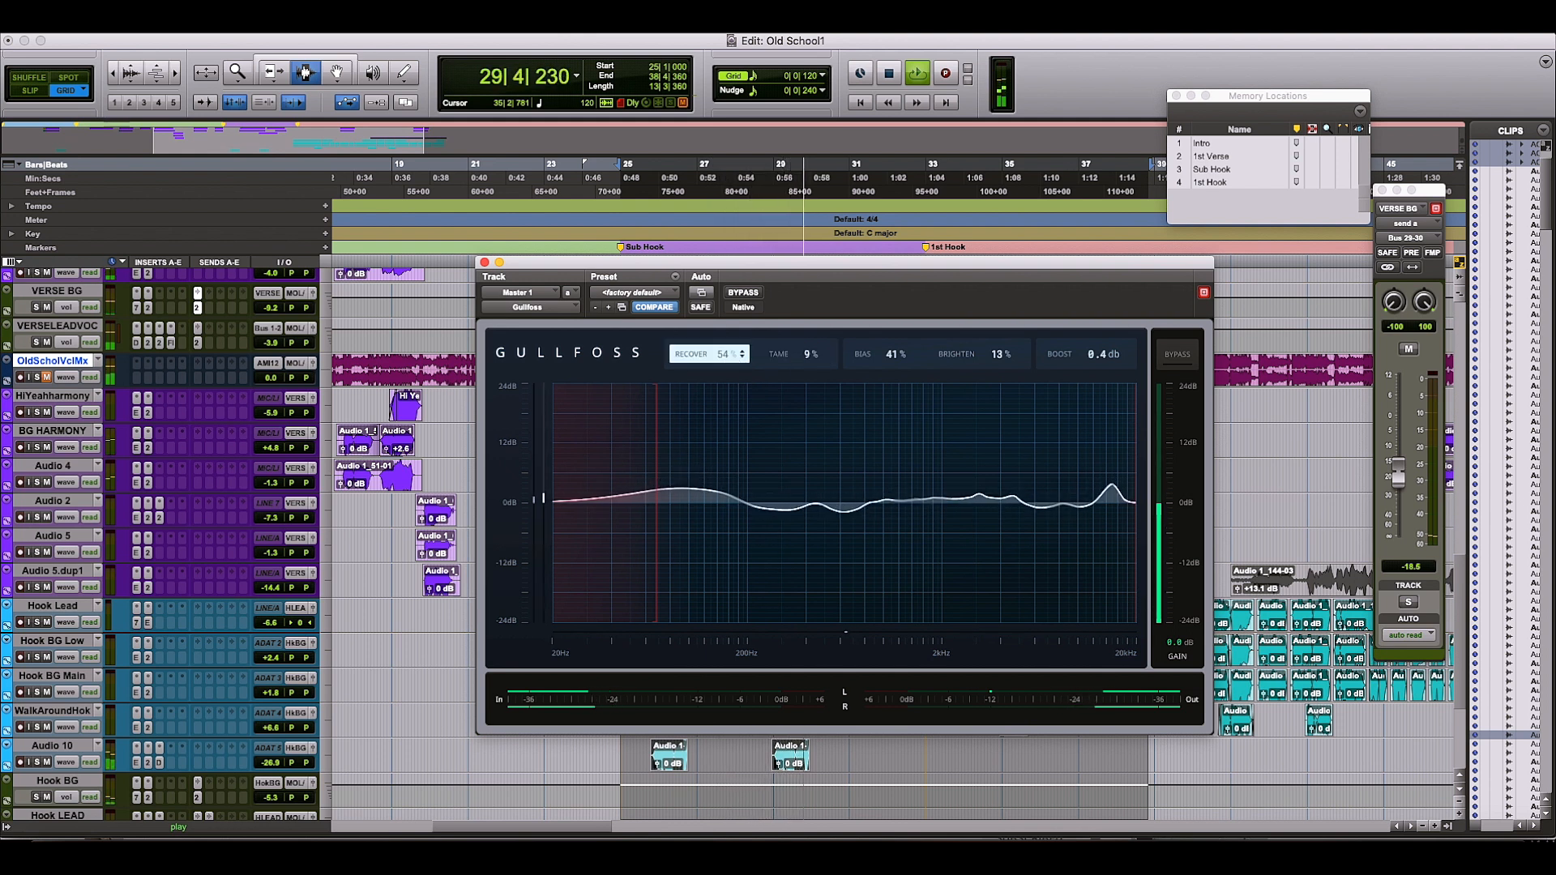
pyautogui.moveTo(806, 354); pyautogui.dragTo(805, 357)
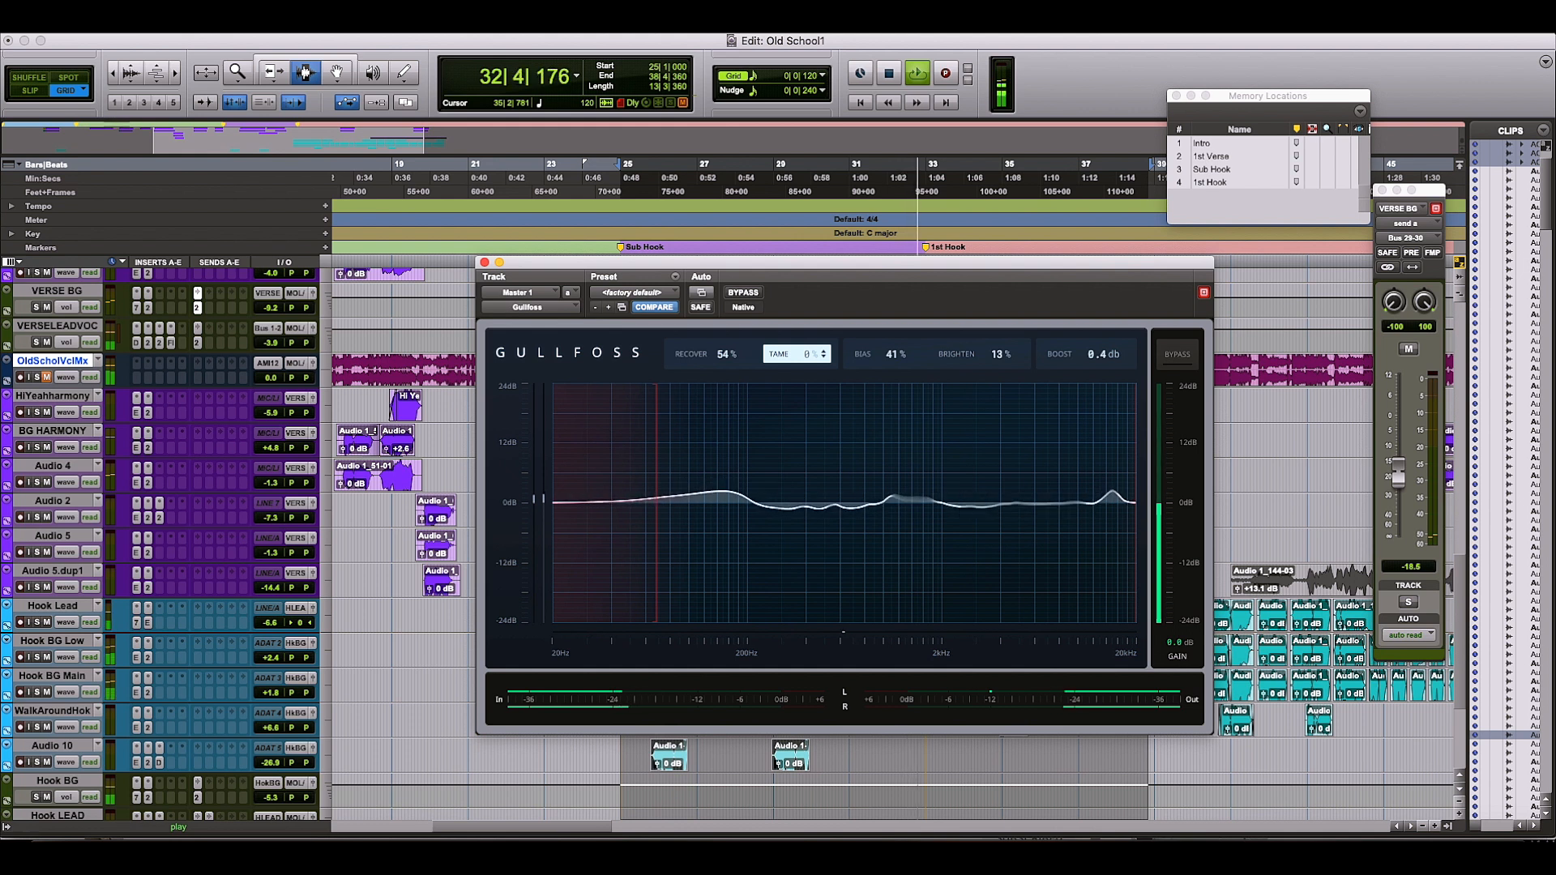
# Step: Move the Gullfoss window clear of the upper tracks and replace the edit selection with a cursor at 38|4|000
pyautogui.moveTo(1021, 261); pyautogui.dragTo(1026, 363)
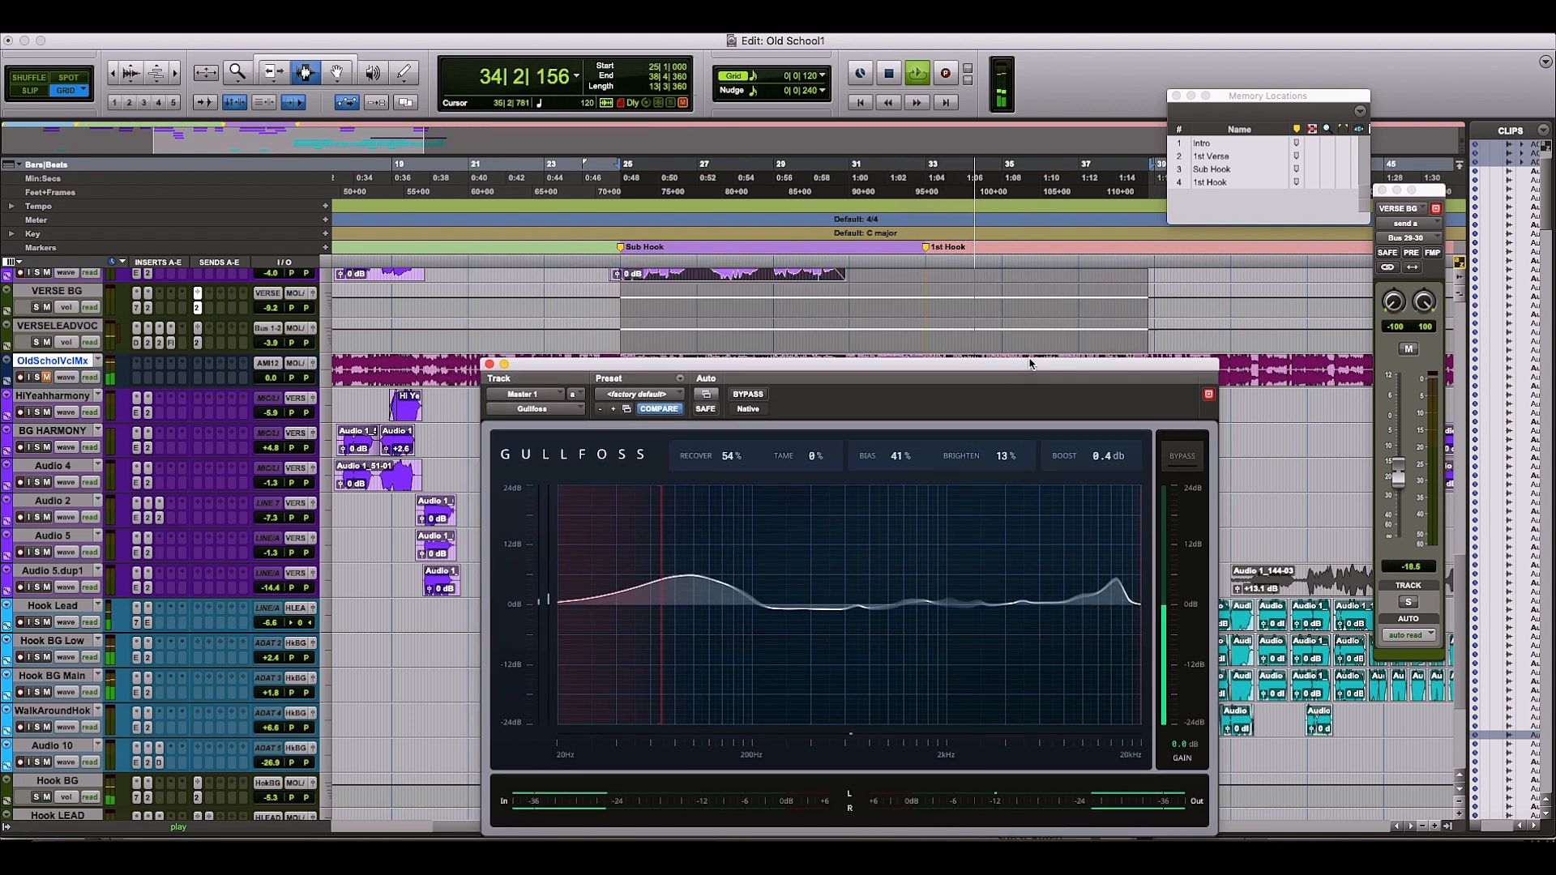
pyautogui.click(1194, 263)
pyautogui.click(1144, 262)
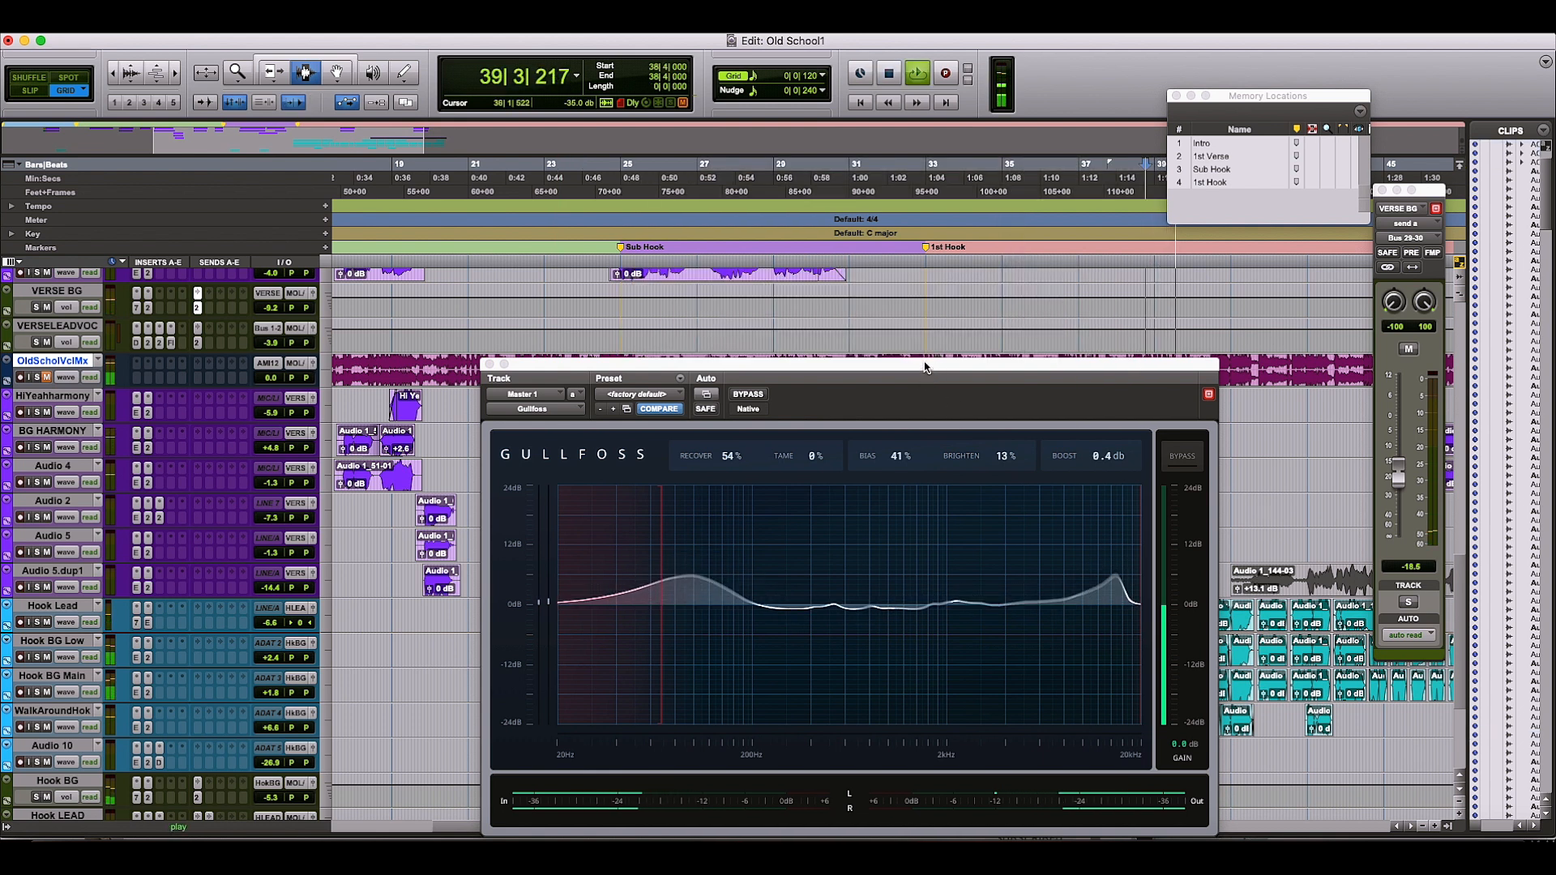
pyautogui.moveTo(932, 361); pyautogui.dragTo(925, 336)
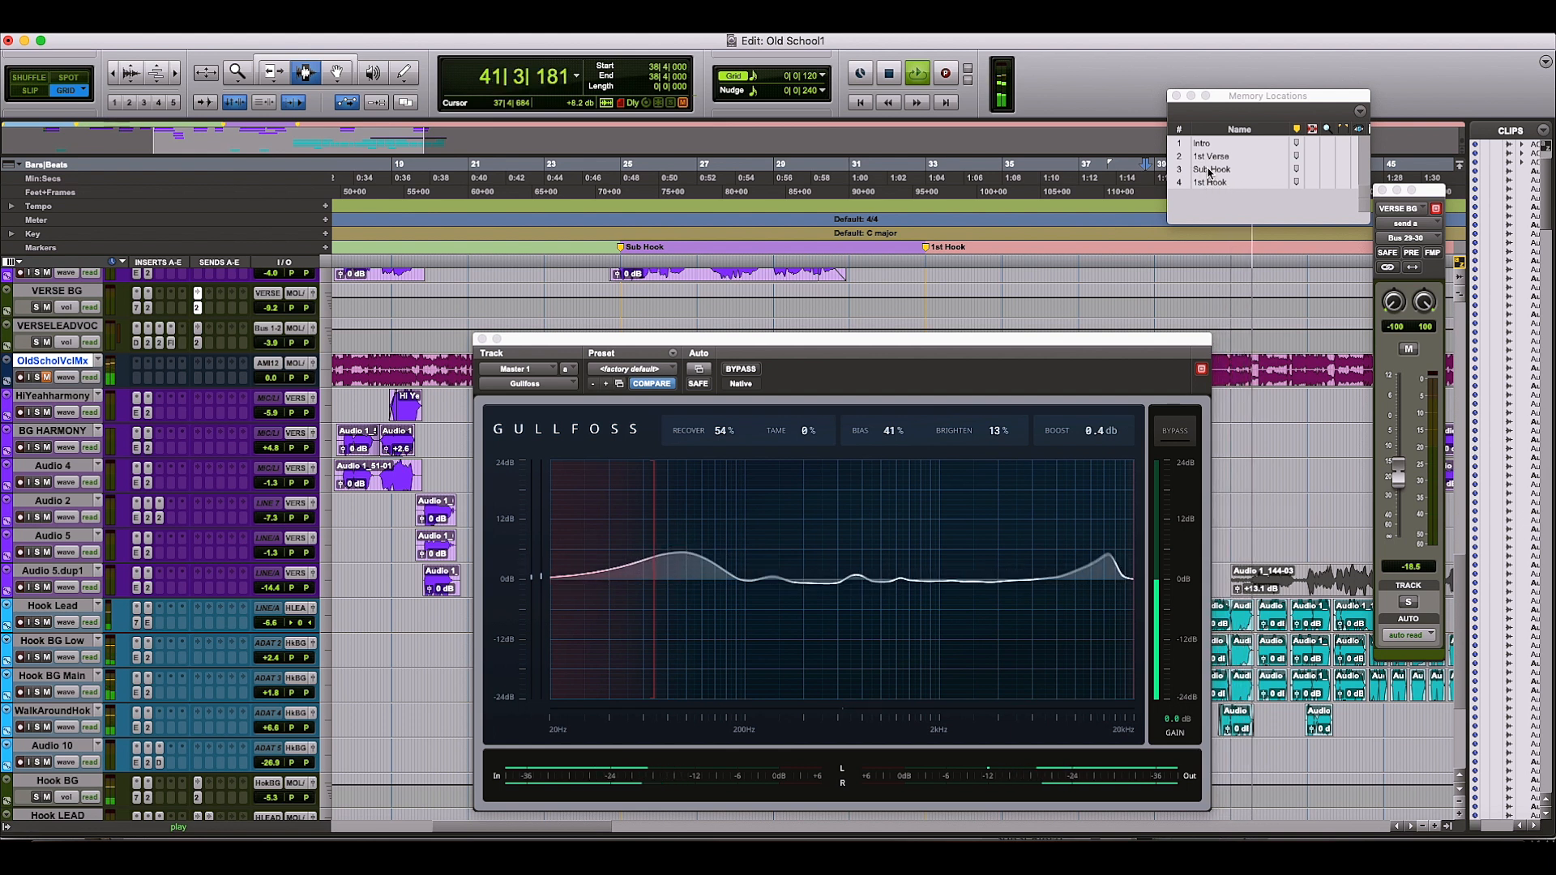
# Step: Raise Brighten to 31%, lower the high frequency limit to exclude the top end, and stop playback
pyautogui.click(813, 435)
pyautogui.moveTo(997, 432); pyautogui.dragTo(998, 400)
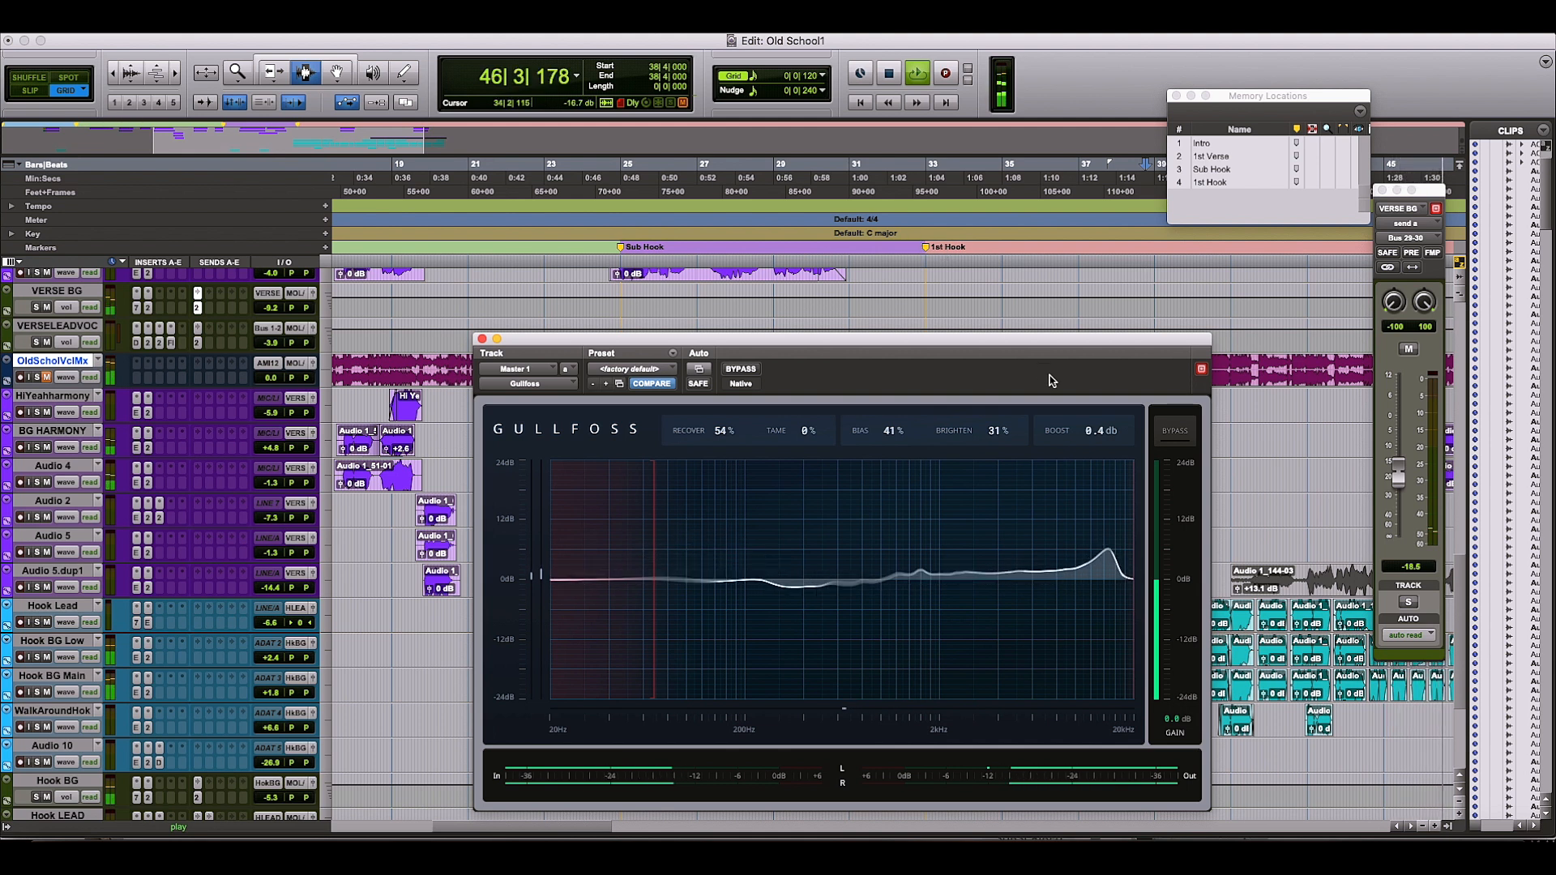
pyautogui.moveTo(1132, 529); pyautogui.dragTo(1099, 529)
pyautogui.press('space')
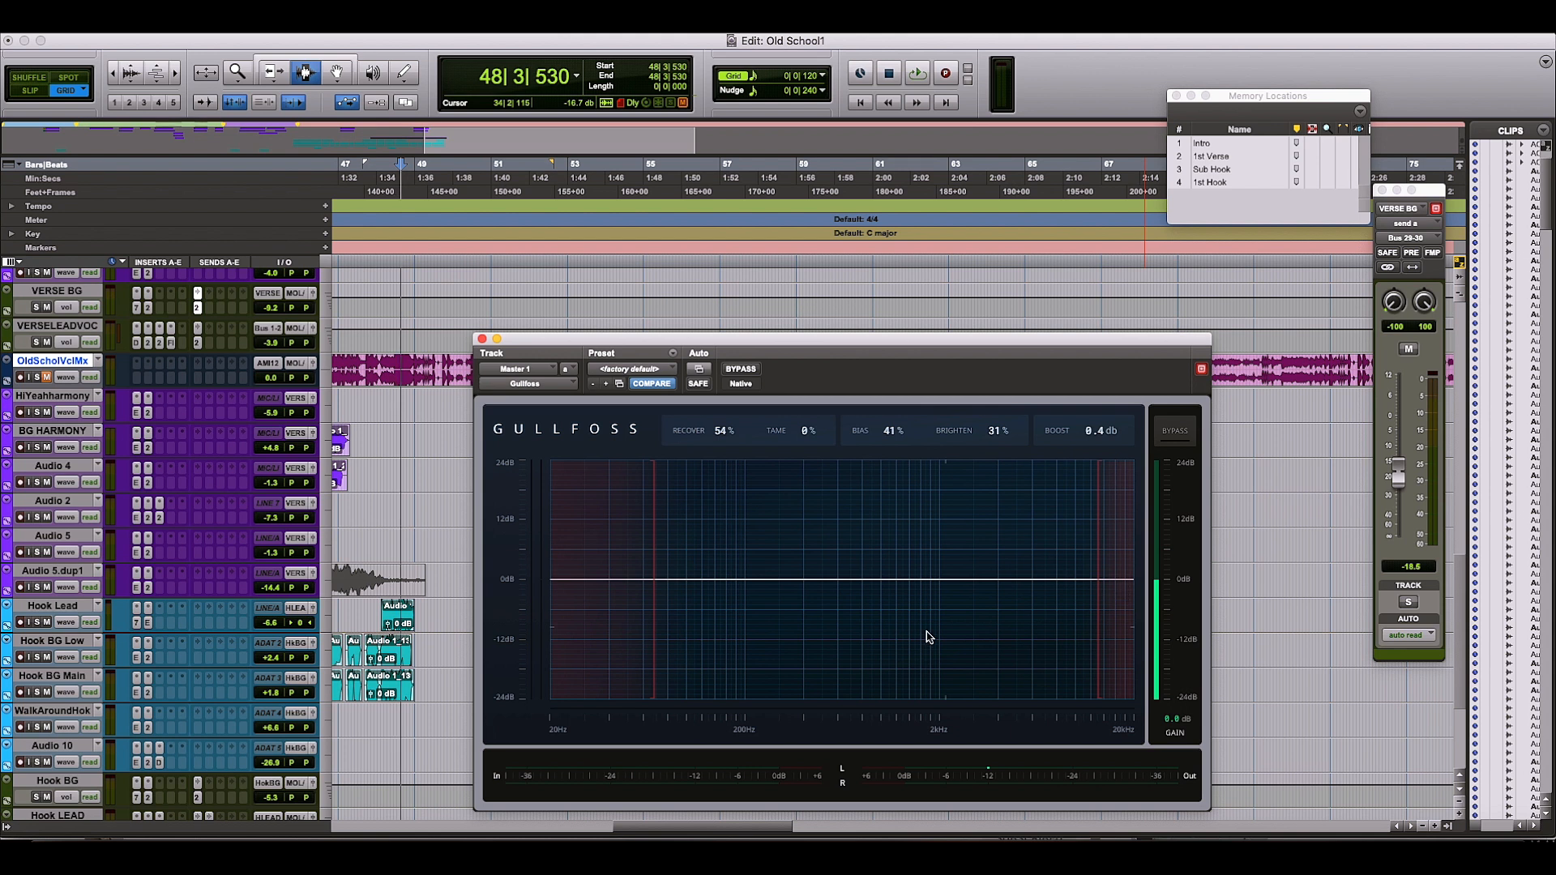
# Step: Play from the 1st Verse marker and set Bias to 27% and Brighten to 71%
pyautogui.click(1216, 156)
pyautogui.press('space')
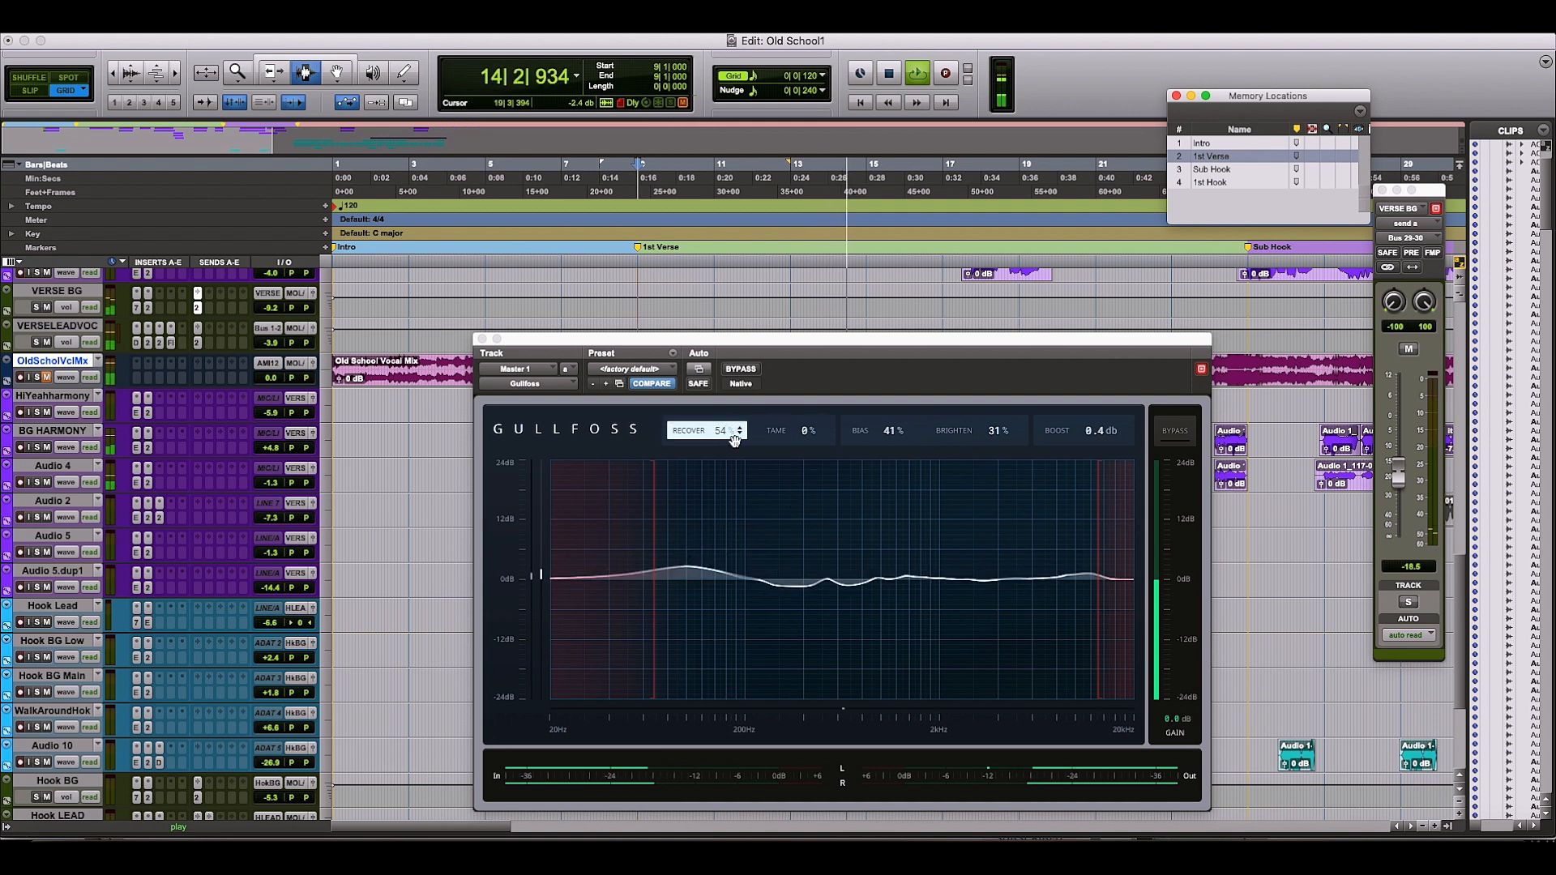
pyautogui.moveTo(870, 438); pyautogui.dragTo(870, 461)
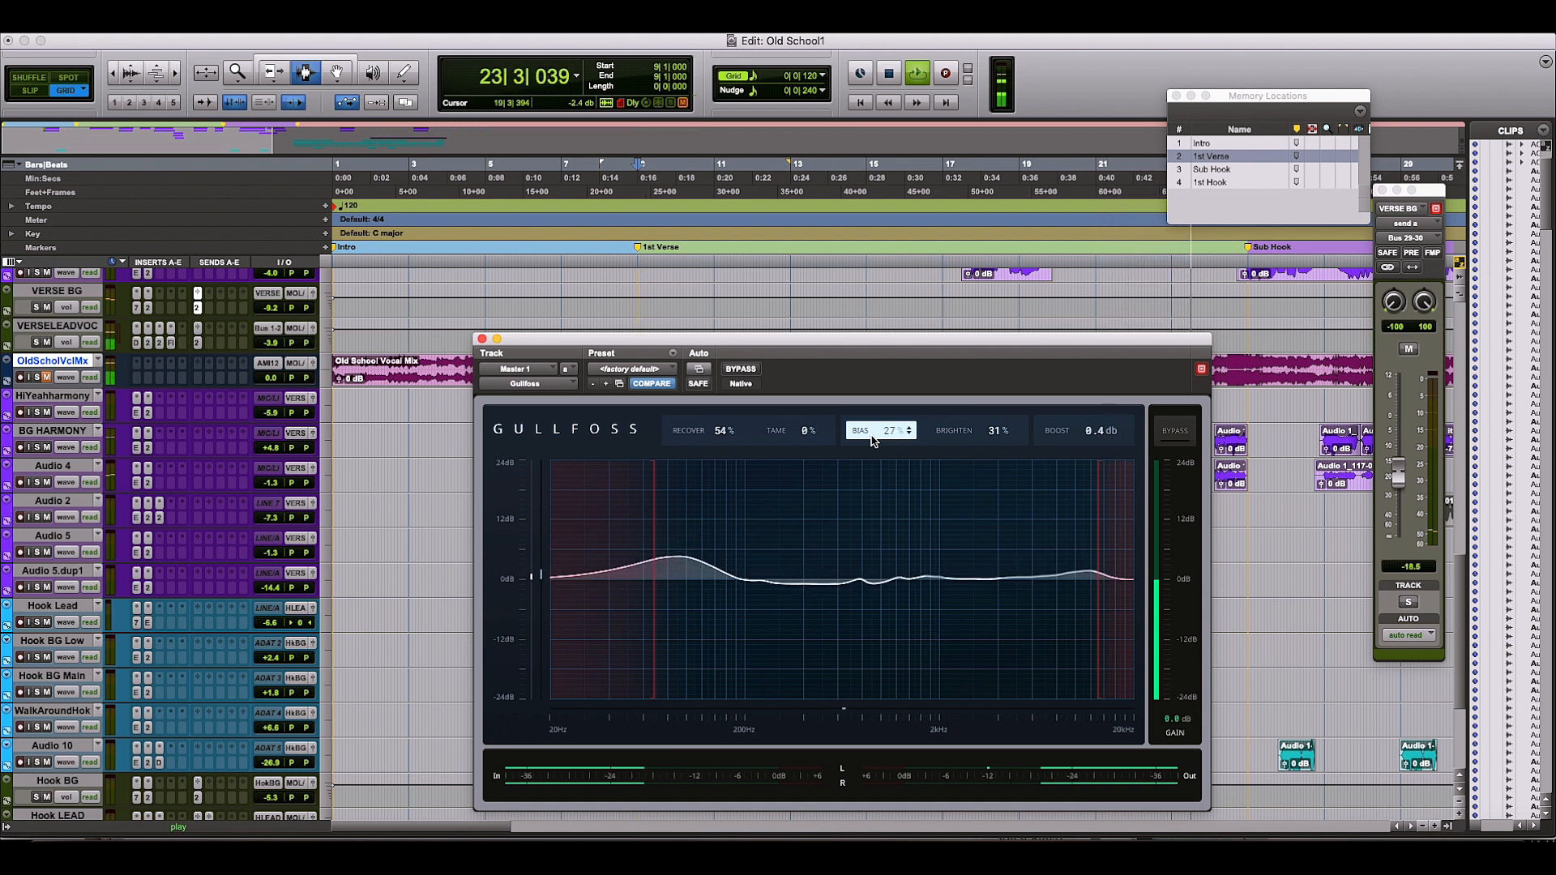
pyautogui.moveTo(996, 430); pyautogui.dragTo(995, 346)
# Step: Switch the Gullfoss bypass on and off twice during playback to compare the sound, and stop the transport
pyautogui.click(744, 370)
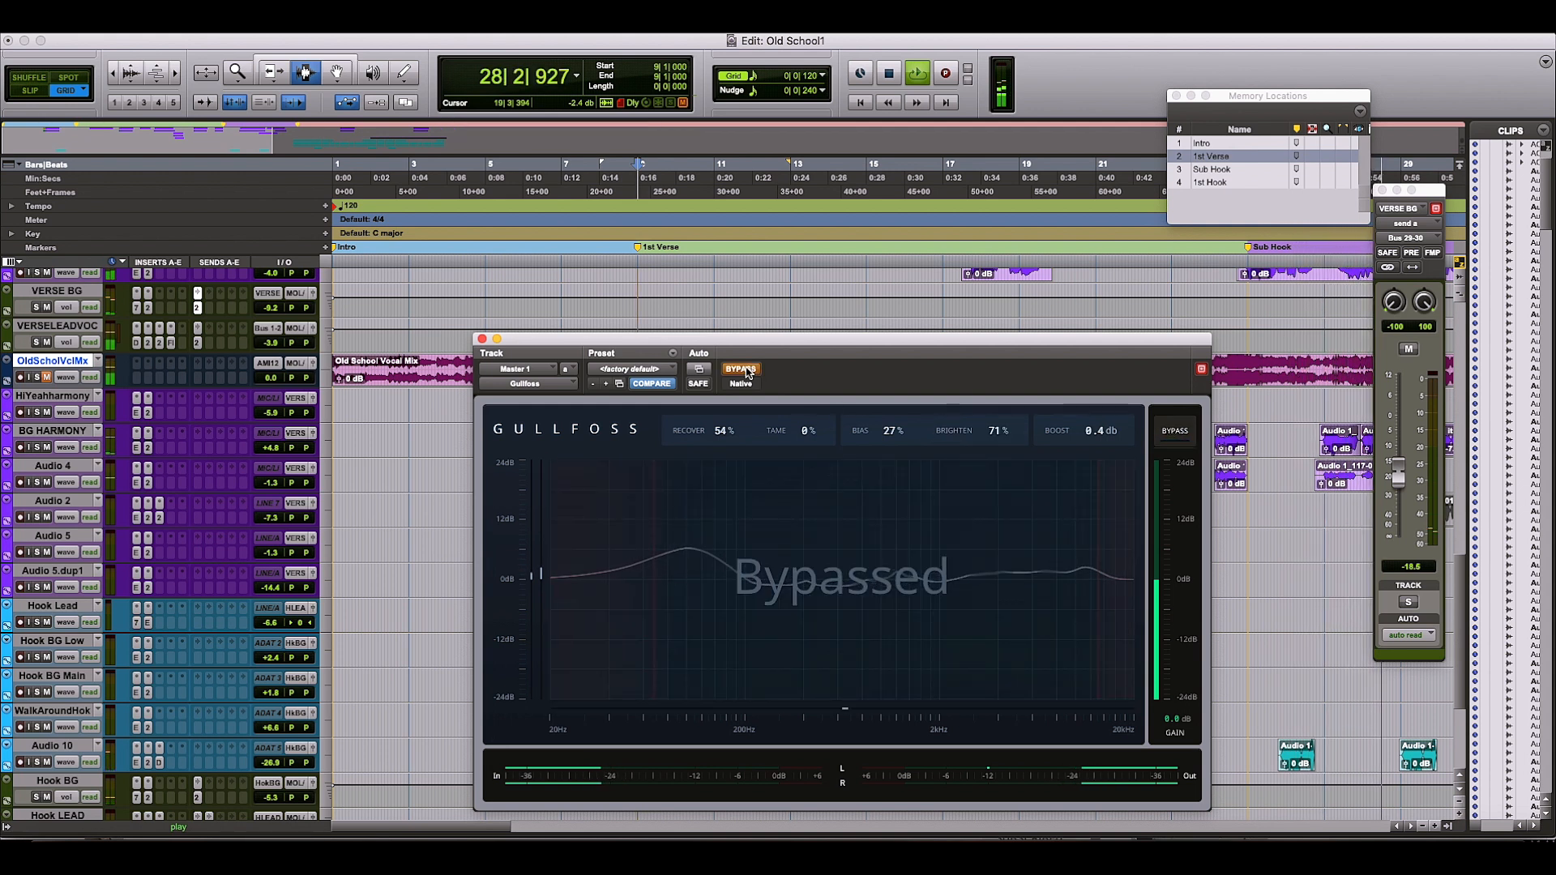
pyautogui.click(744, 370)
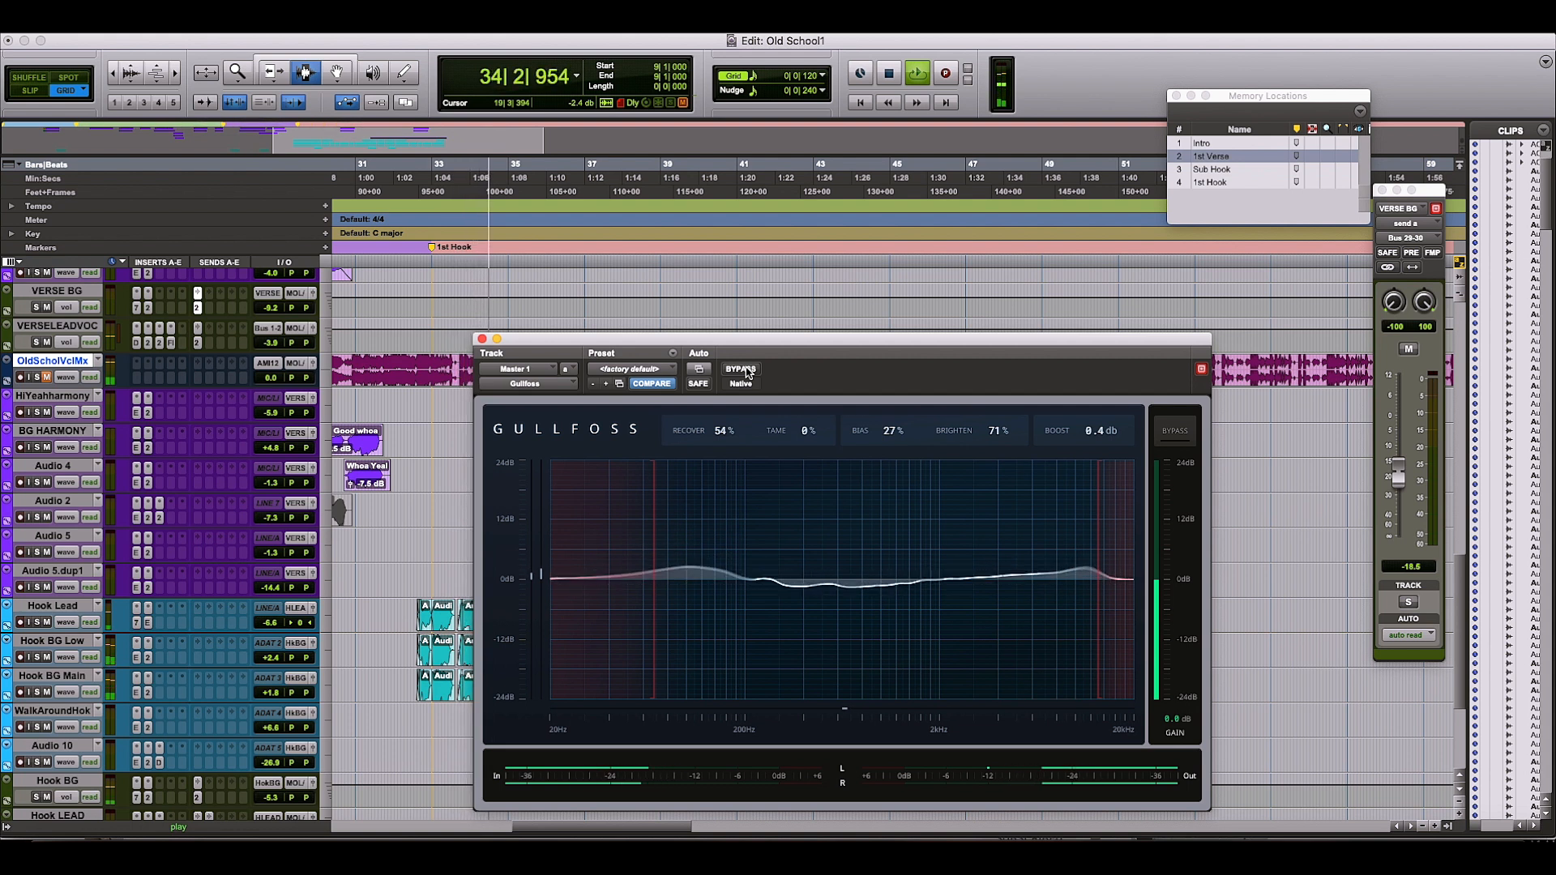
pyautogui.click(748, 372)
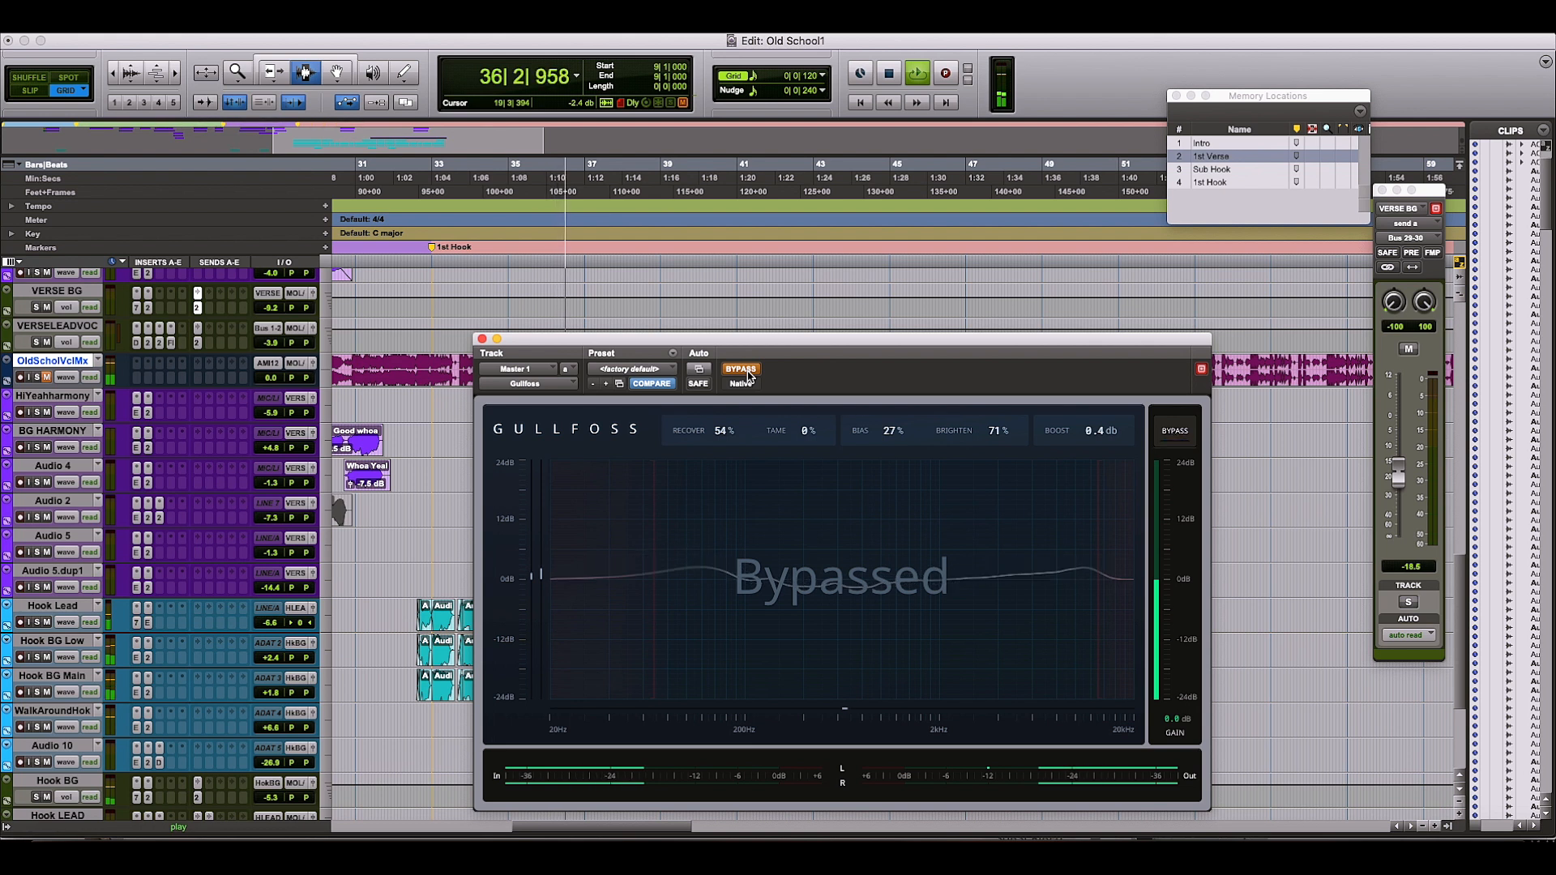
pyautogui.click(747, 372)
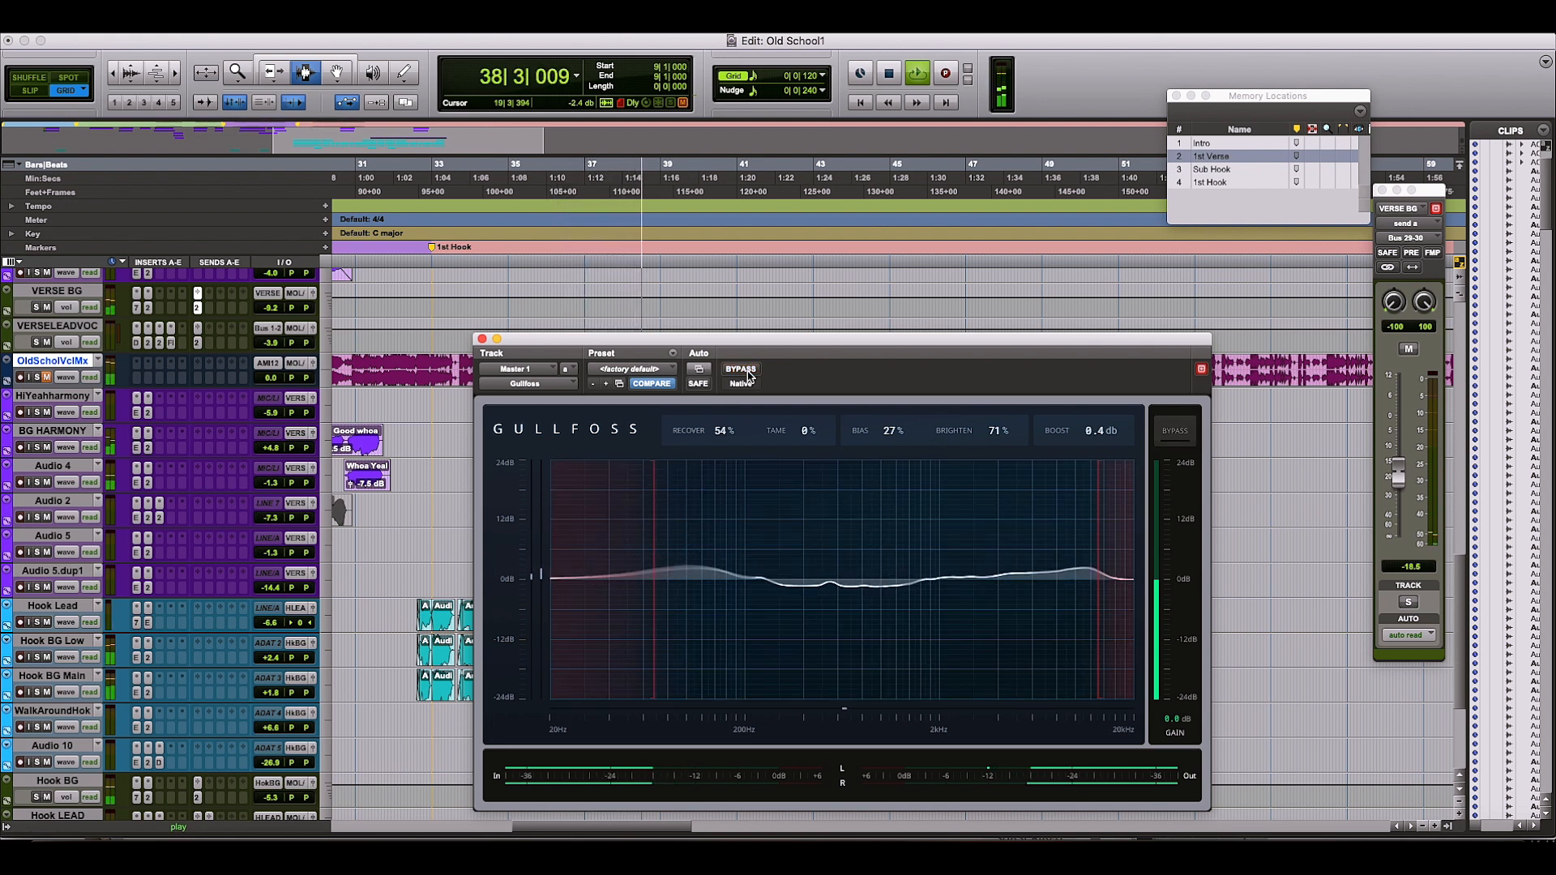
pyautogui.press('space')
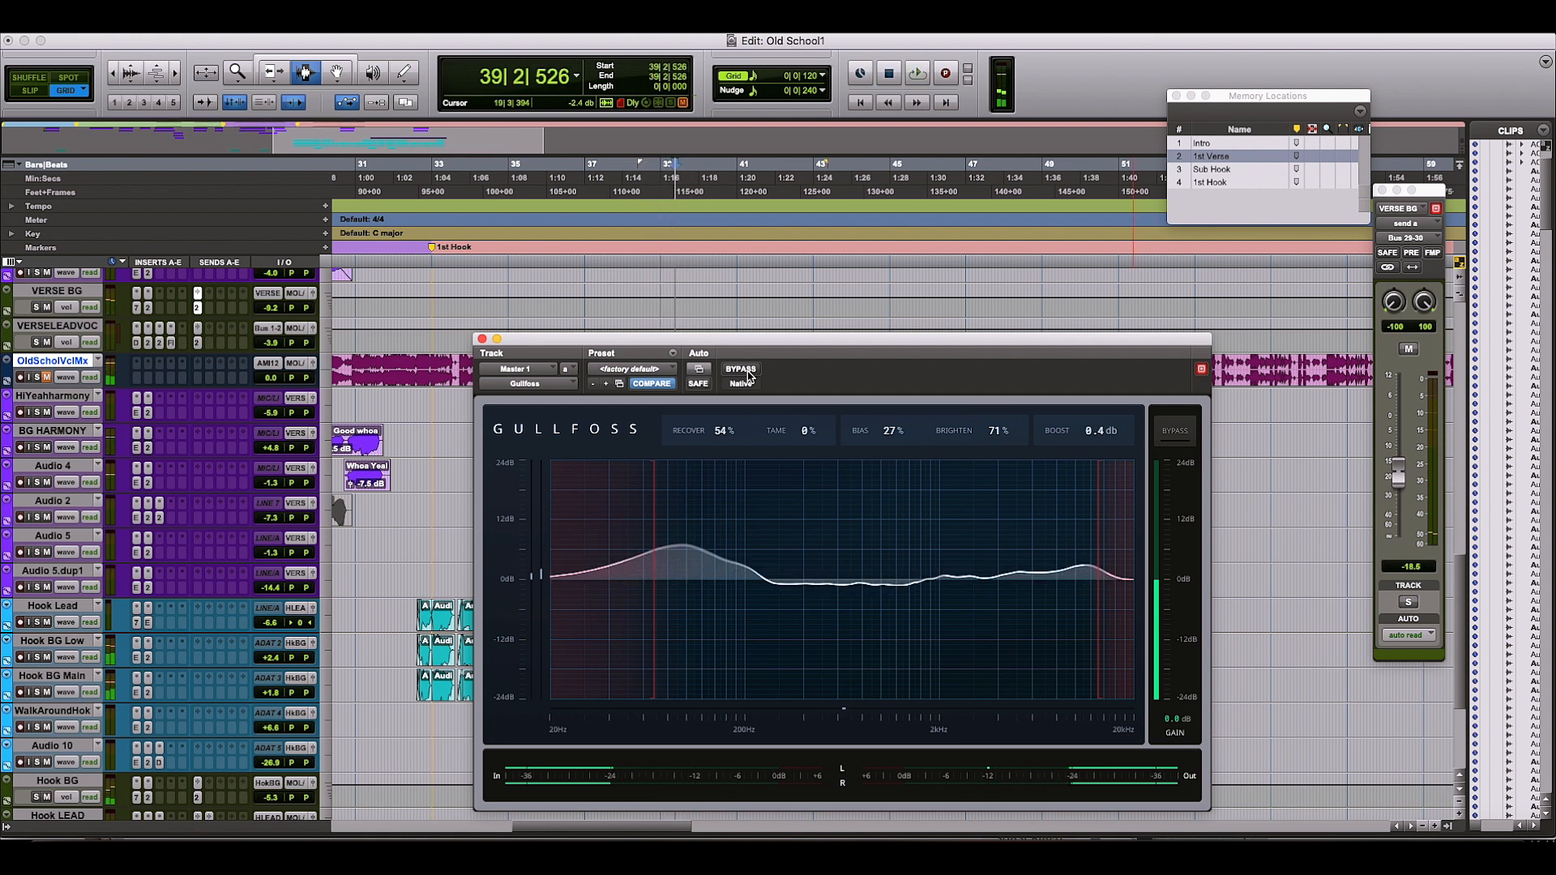